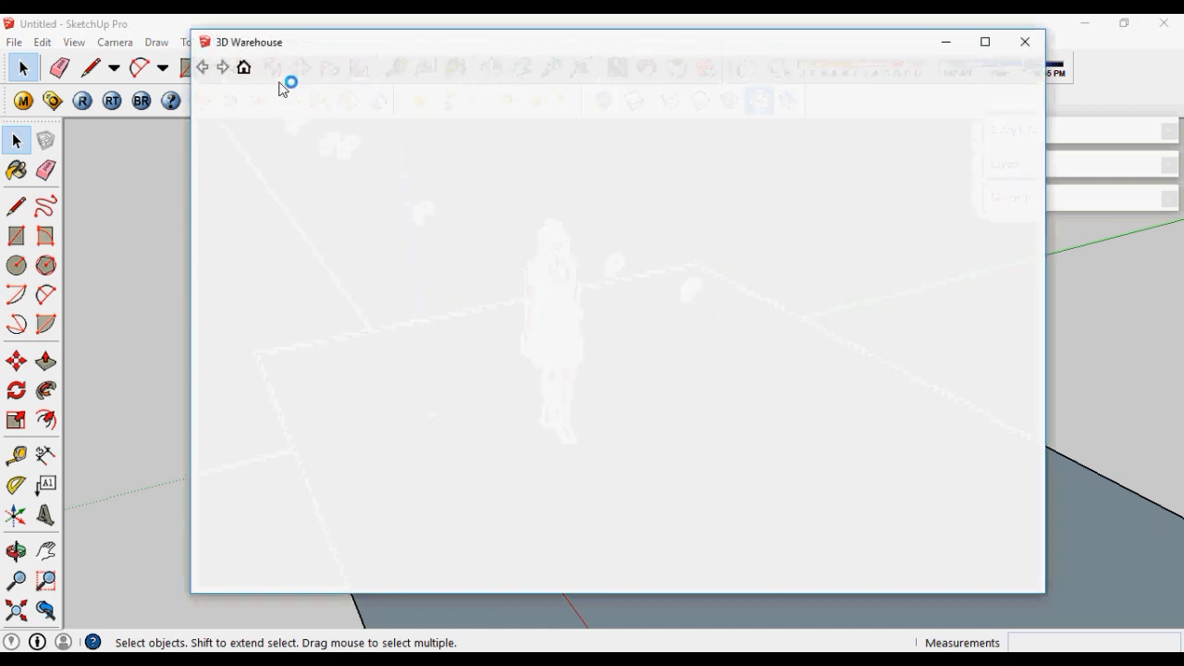
# Step: Search 3D Warehouse for "car", load the yellow sports car and place it on the ground plane
pyautogui.click(273, 88)
pyautogui.write('car')
pyautogui.press('Return')
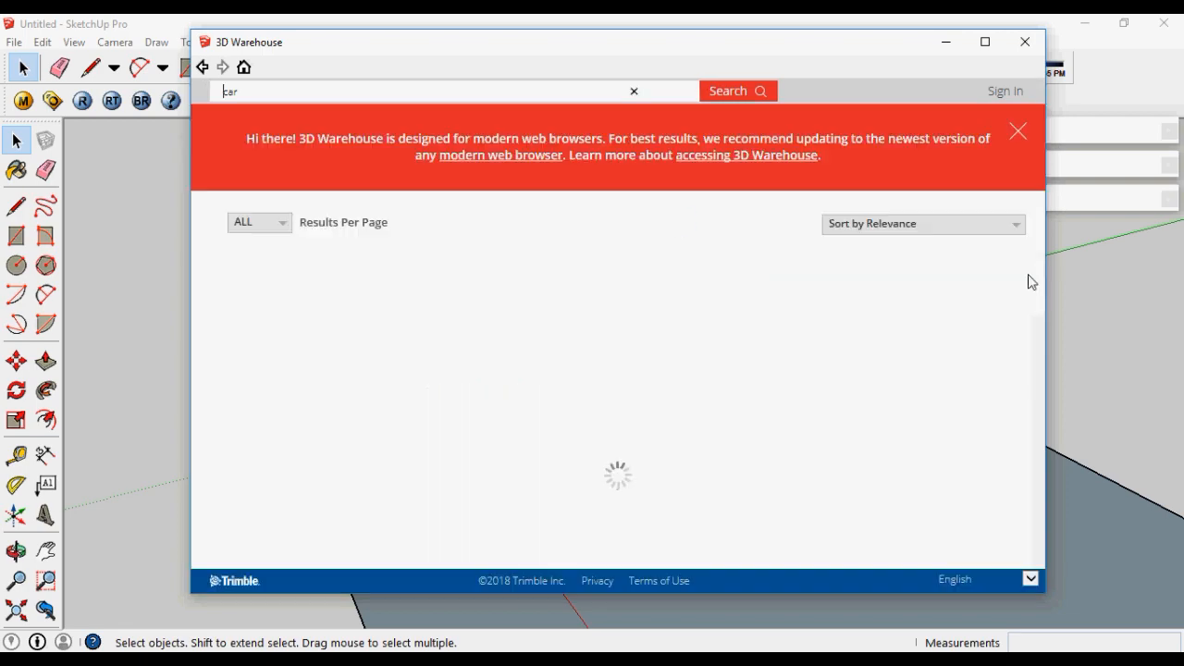
pyautogui.scroll(-3, 1028, 273)
pyautogui.click(999, 431)
pyautogui.click(568, 357)
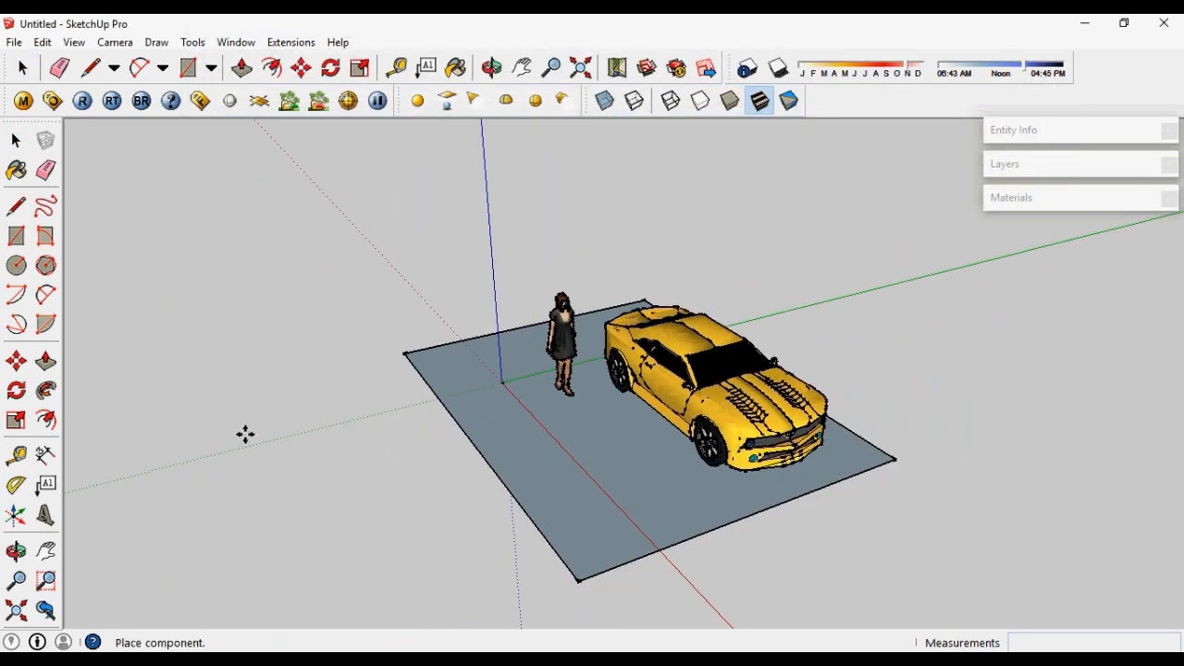
pyautogui.click(230, 422)
# Step: Move the woman figure about 214 mm across the ground beside the car and clear the selection
pyautogui.scroll(3, 689, 440)
pyautogui.moveTo(690, 439); pyautogui.dragTo(662, 387, button='middle')
pyautogui.scroll(2, 771, 503)
pyautogui.scroll(-3, 704, 417)
pyautogui.scroll(3, 655, 383)
pyautogui.scroll(1, 655, 382)
pyautogui.click(433, 290)
pyautogui.press('m')
pyautogui.click(348, 442)
pyautogui.click(381, 440)
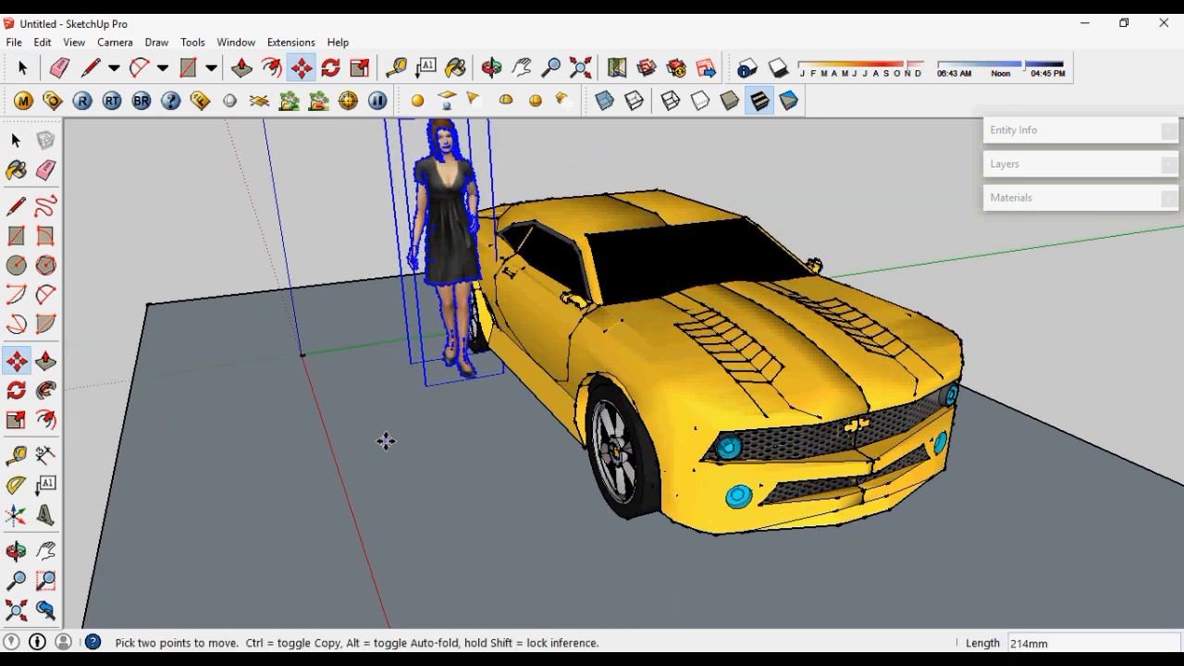
pyautogui.press('space')
pyautogui.click(865, 198)
# Step: Save the current view of the car and woman as a scene and start a V-Ray render
pyautogui.click(236, 42)
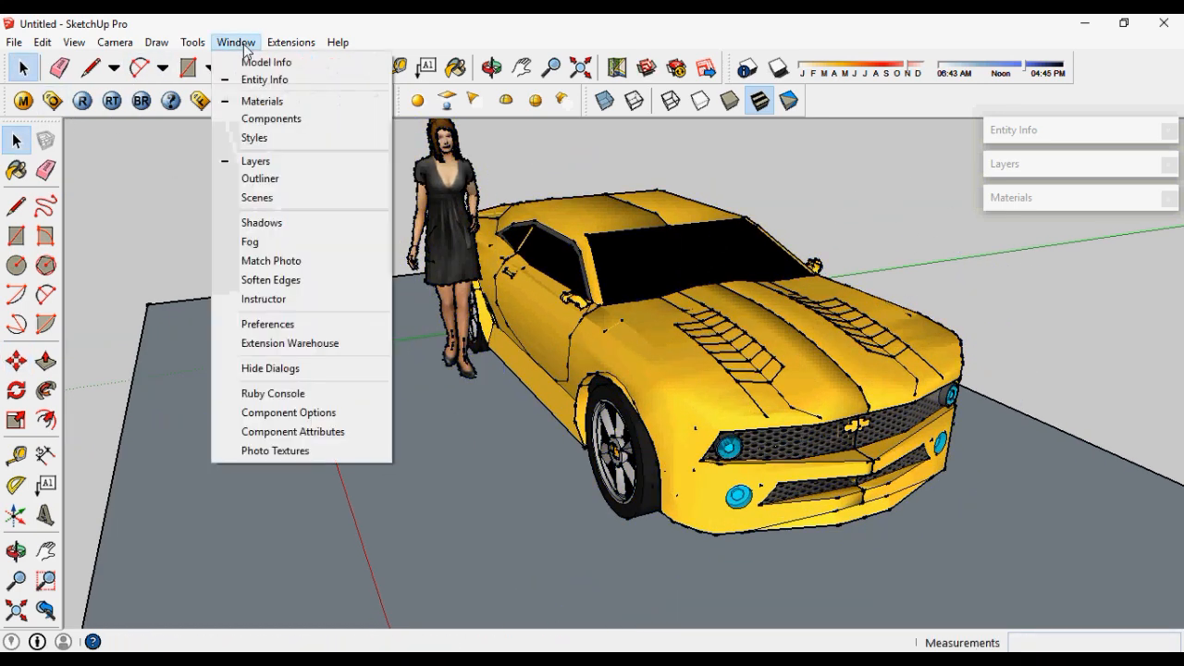
pyautogui.click(285, 199)
pyautogui.click(160, 306)
pyautogui.click(317, 281)
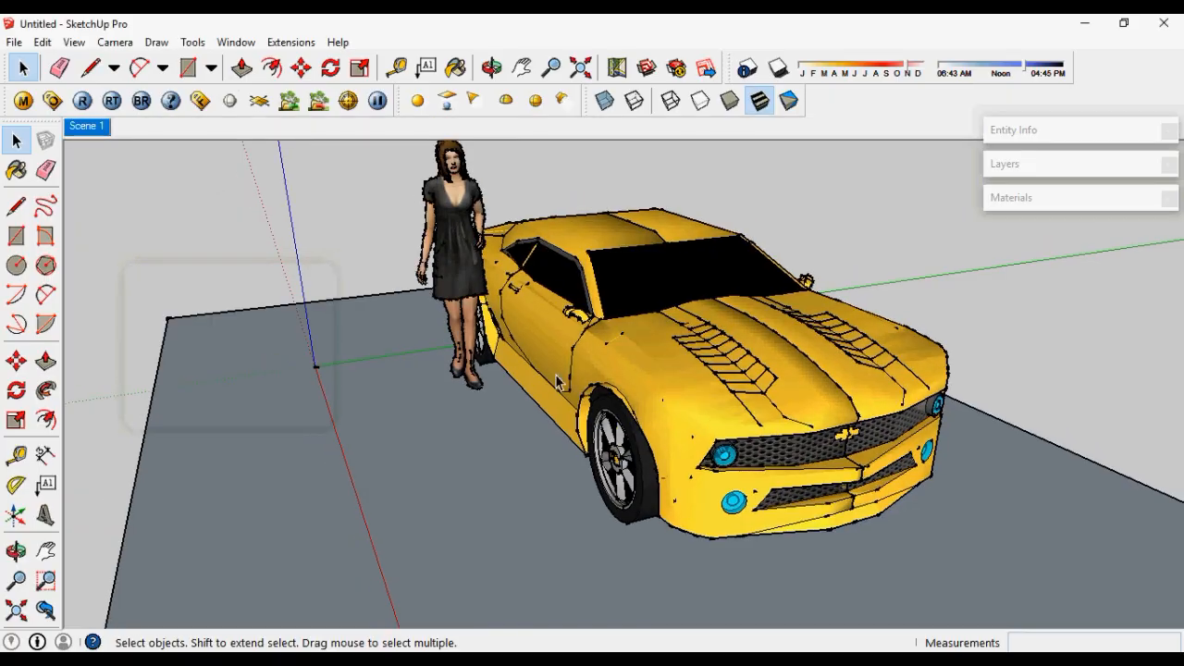
pyautogui.click(90, 105)
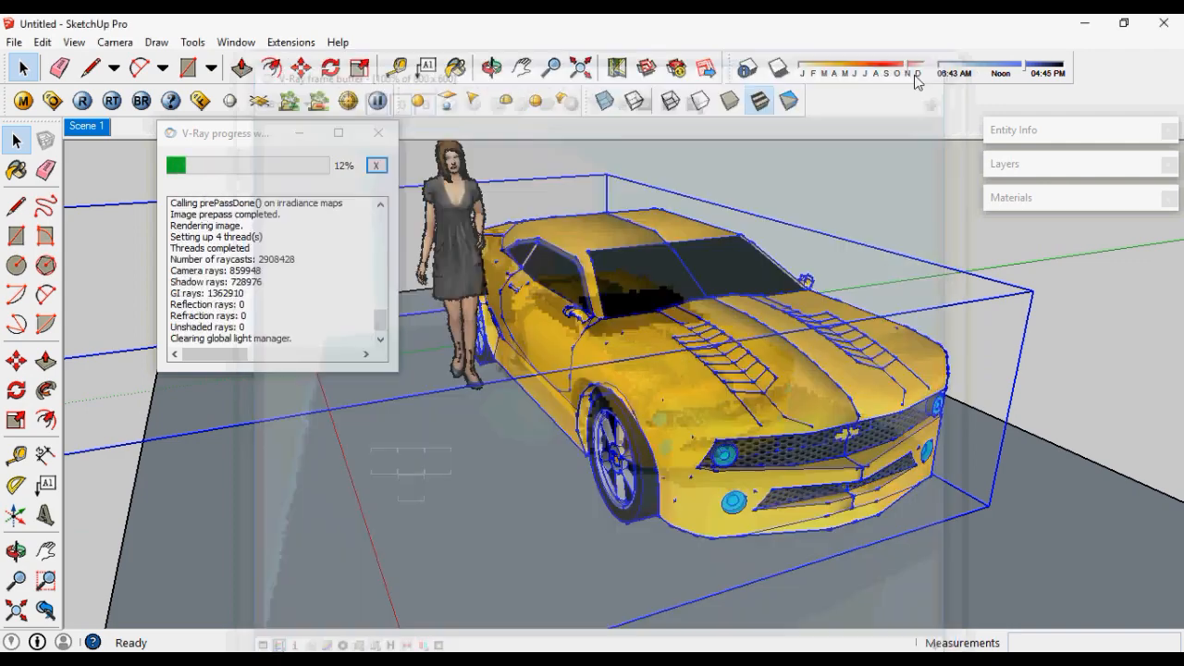
# Step: Move the ground plane beneath the car and woman, and restore the Scene 1 view
pyautogui.click(486, 487)
pyautogui.moveTo(486, 487); pyautogui.dragTo(479, 564, button='middle')
pyautogui.press('space')
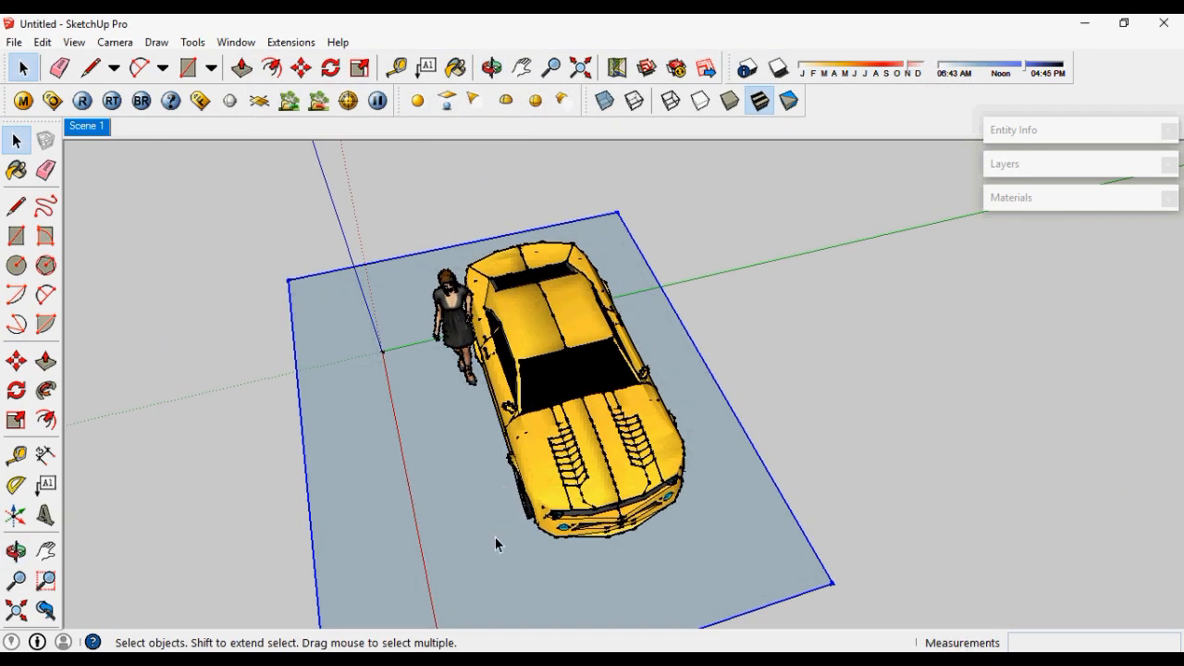
pyautogui.press('m')
pyautogui.click(561, 562)
pyautogui.click(604, 554)
pyautogui.press('space')
pyautogui.click(104, 130)
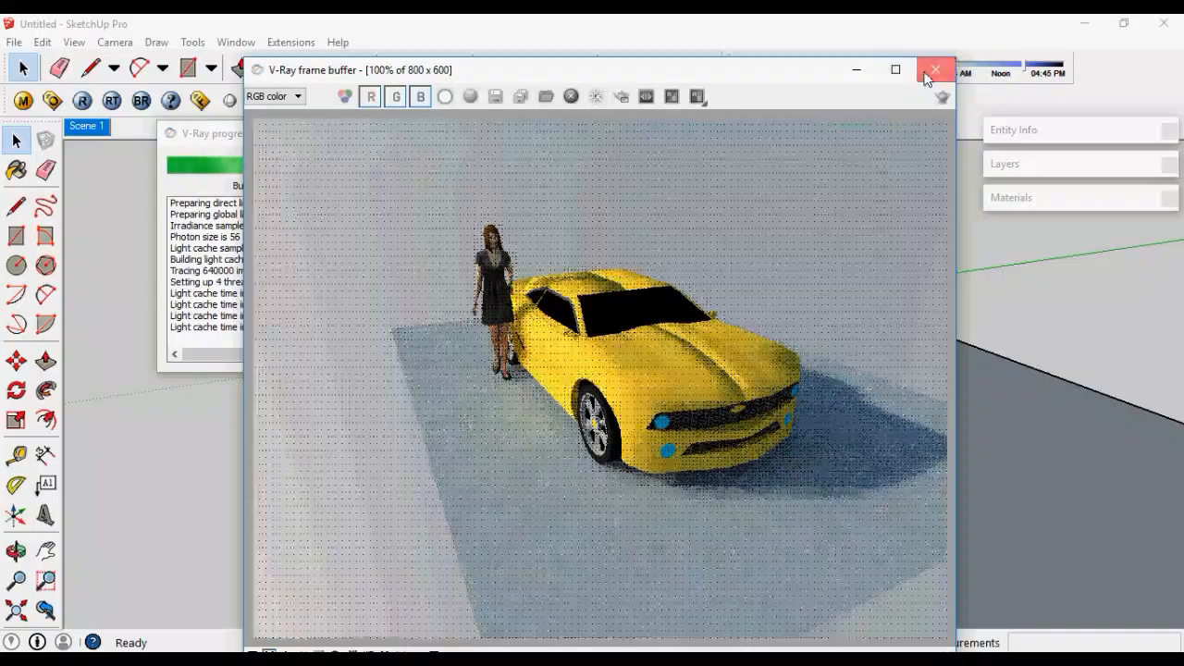
# Step: Close the V-Ray test render and render a closer view of the car
pyautogui.click(935, 69)
pyautogui.click(378, 130)
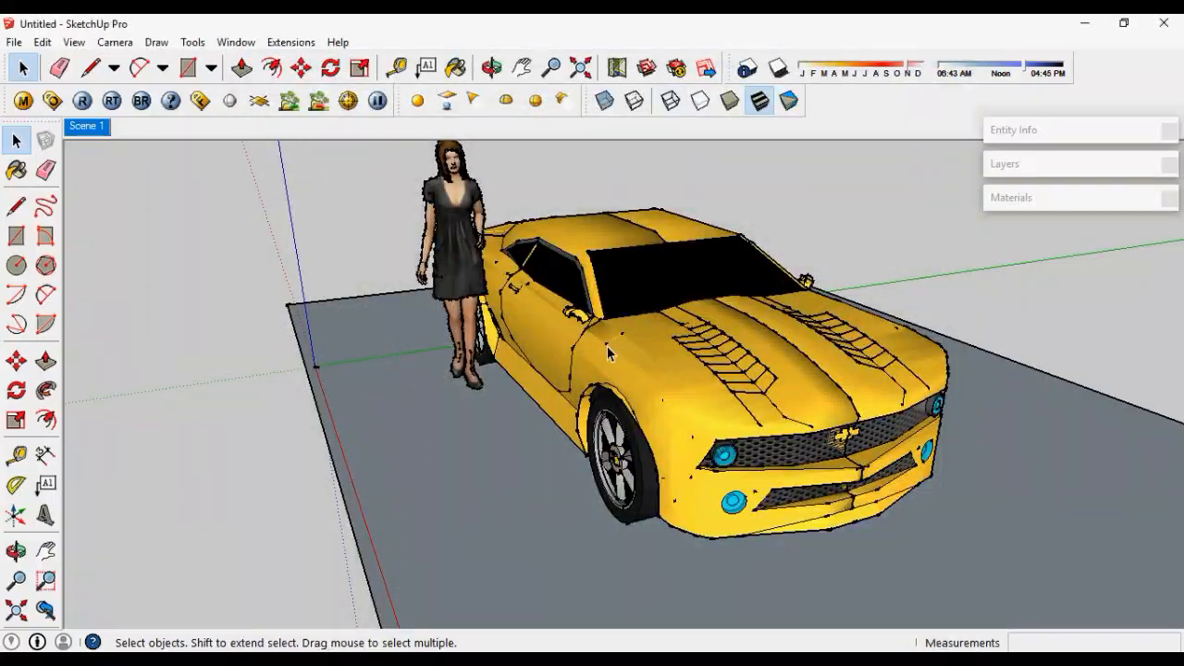
pyautogui.scroll(1, 633, 335)
pyautogui.click(82, 100)
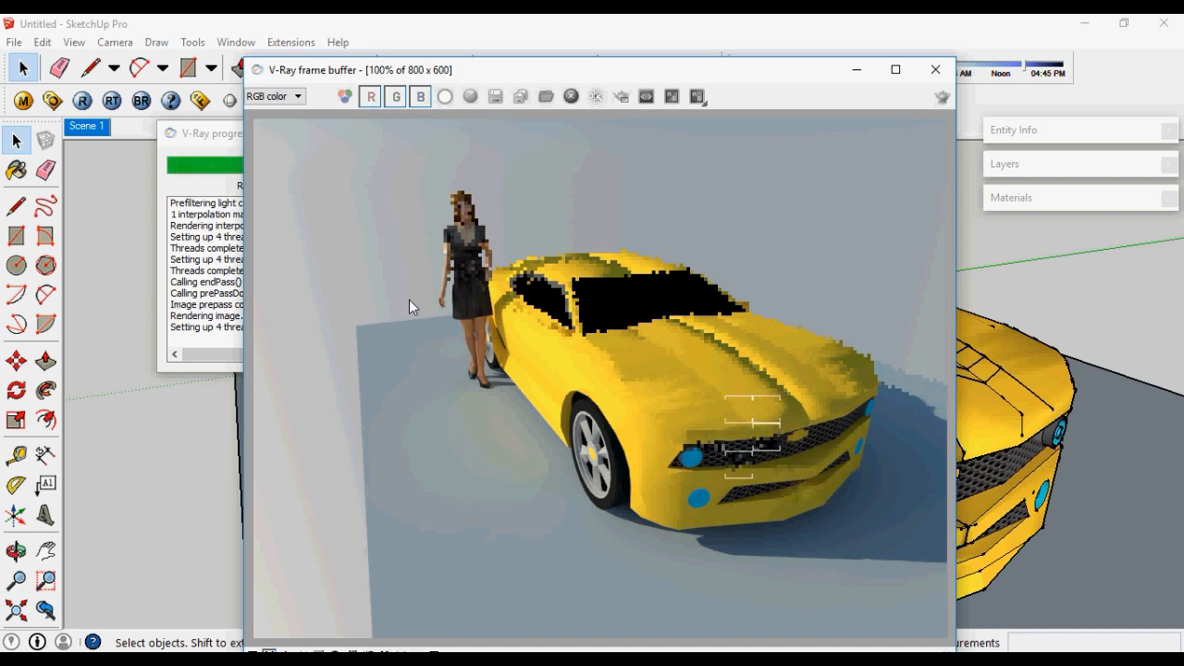
# Step: Save the rendered image as JPEG file 13 in Downloads and close the V-Ray render windows
pyautogui.click(496, 96)
pyautogui.scroll(-1, 808, 382)
pyautogui.click(808, 382)
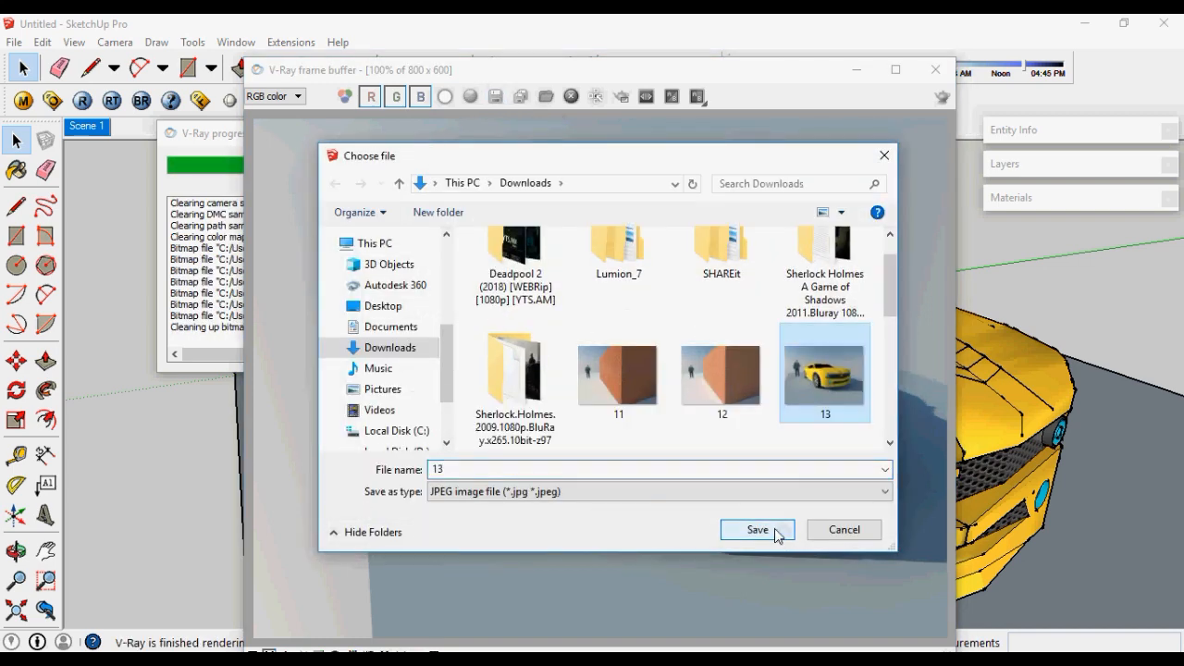
pyautogui.click(758, 530)
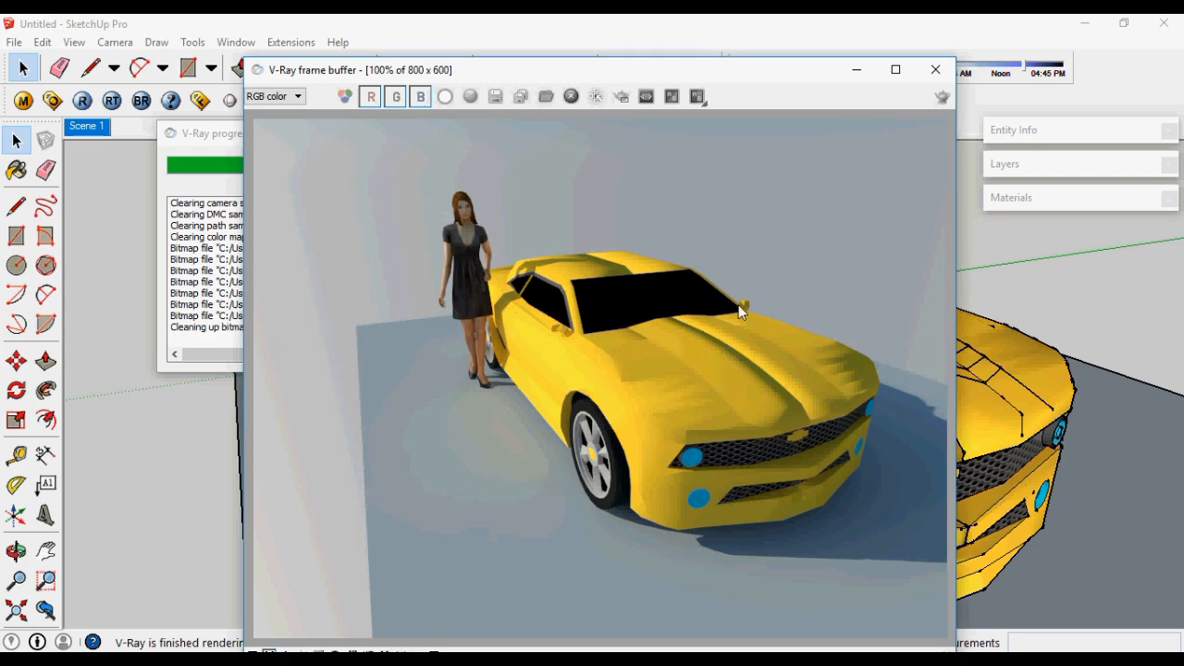
pyautogui.click(935, 70)
pyautogui.click(391, 131)
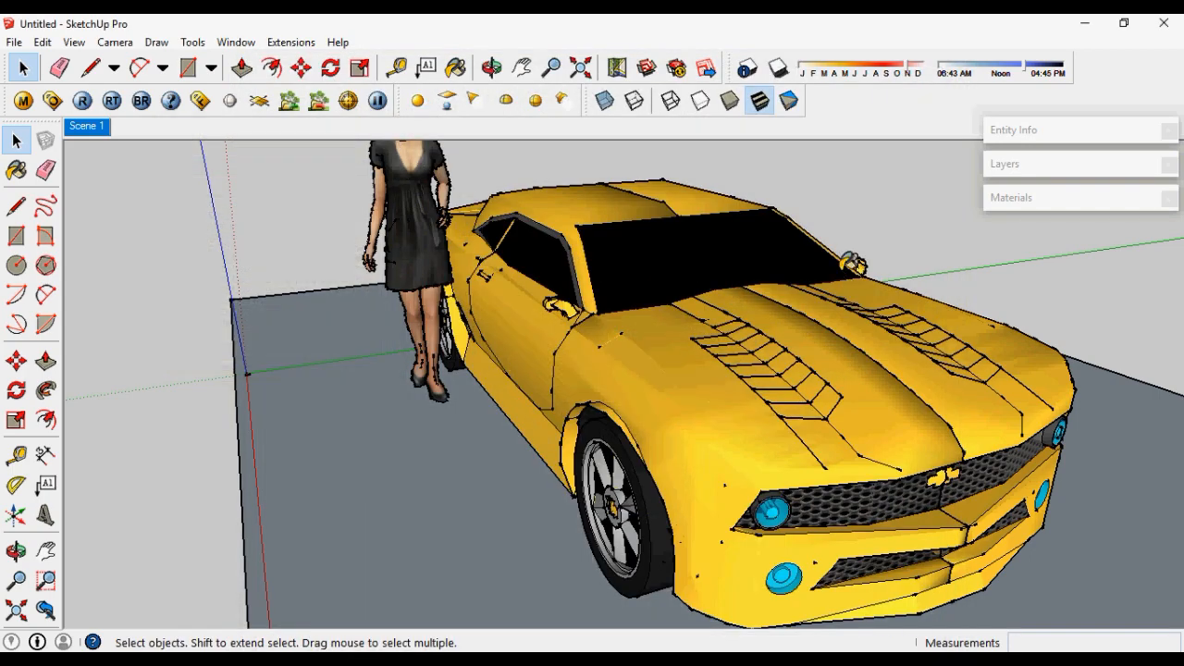
# Step: Sample the car body's yellow material Color_D02 and open the V-Ray material editor for it
pyautogui.press('b')
pyautogui.click(1167, 291)
pyautogui.click(698, 370)
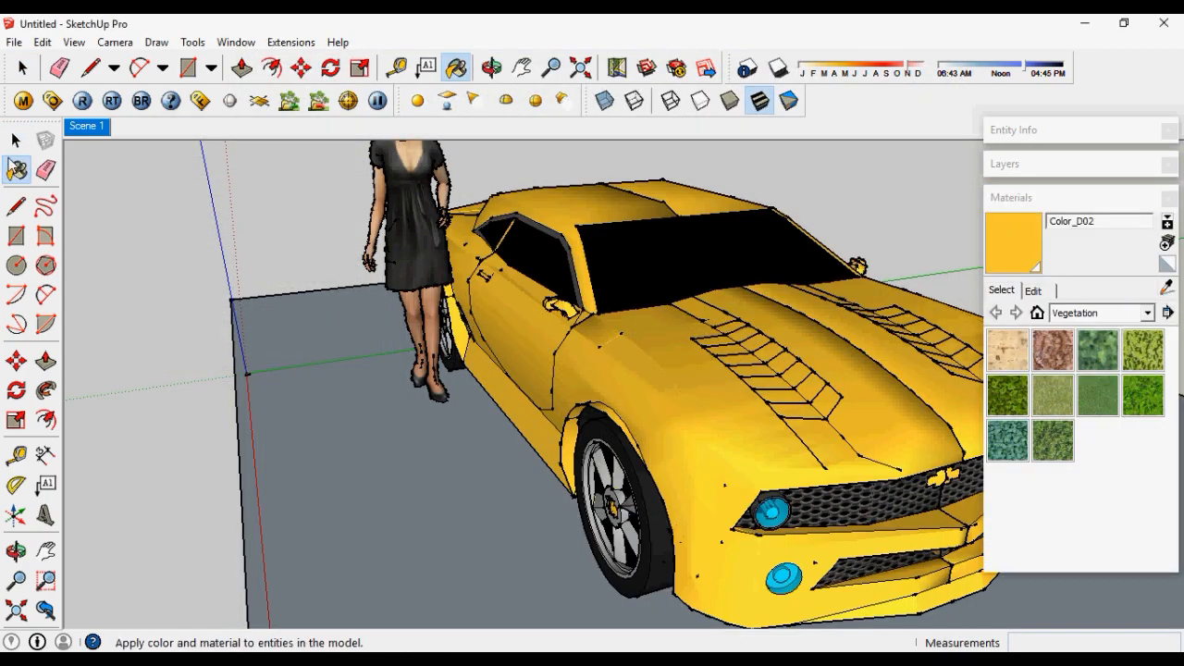
pyautogui.click(23, 100)
pyautogui.moveTo(267, 137); pyautogui.dragTo(282, 150)
# Step: Start a V-Ray real-time render and place its frame buffer beside the material editor
pyautogui.click(111, 100)
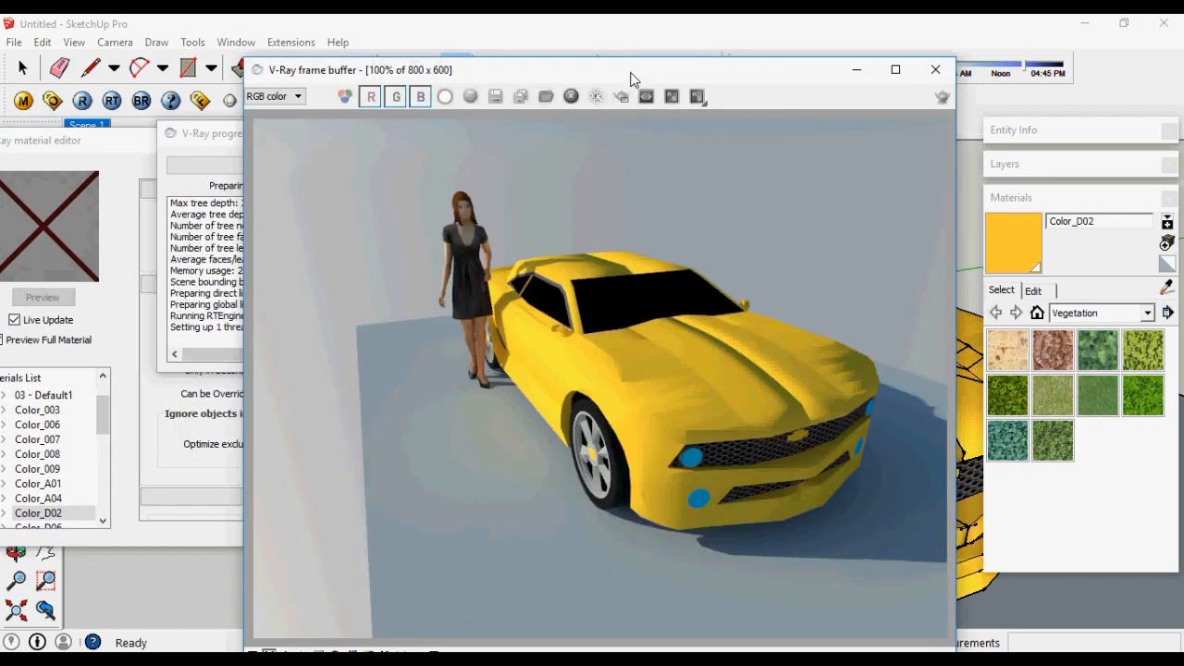
pyautogui.moveTo(635, 72); pyautogui.dragTo(858, 46)
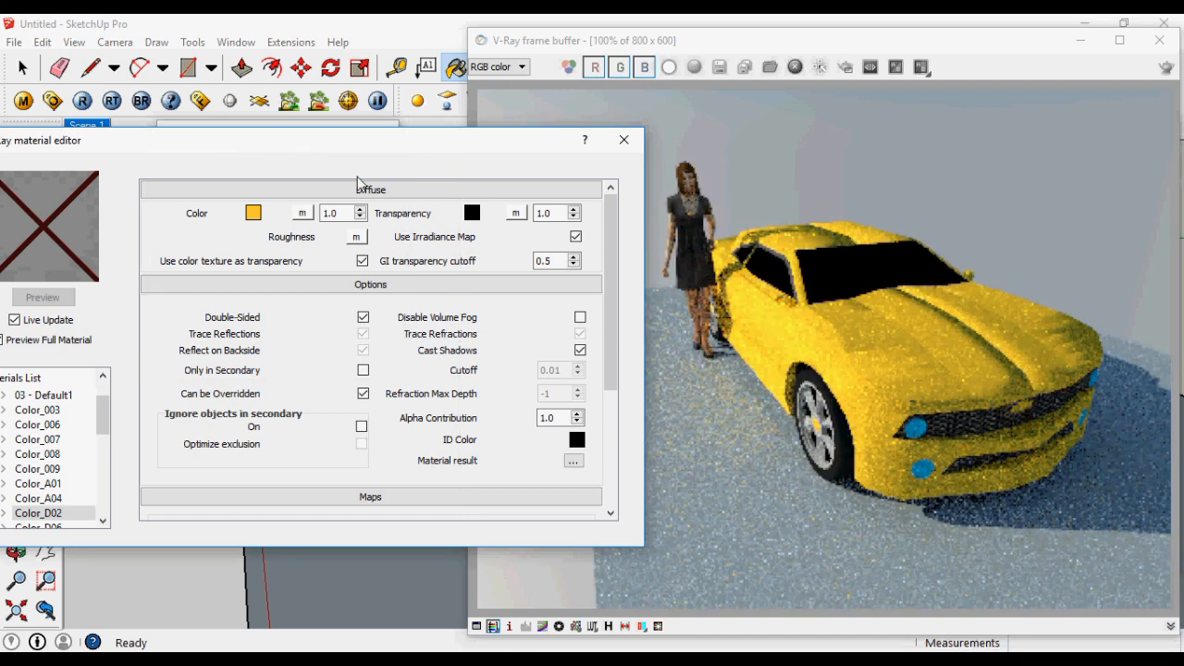
pyautogui.click(340, 190)
# Step: Add a reflection layer to the Color_D02 material and set its reflection map type to TexBitmap
pyautogui.rightClick(54, 514)
pyautogui.moveTo(268, 330)
pyautogui.click(328, 350)
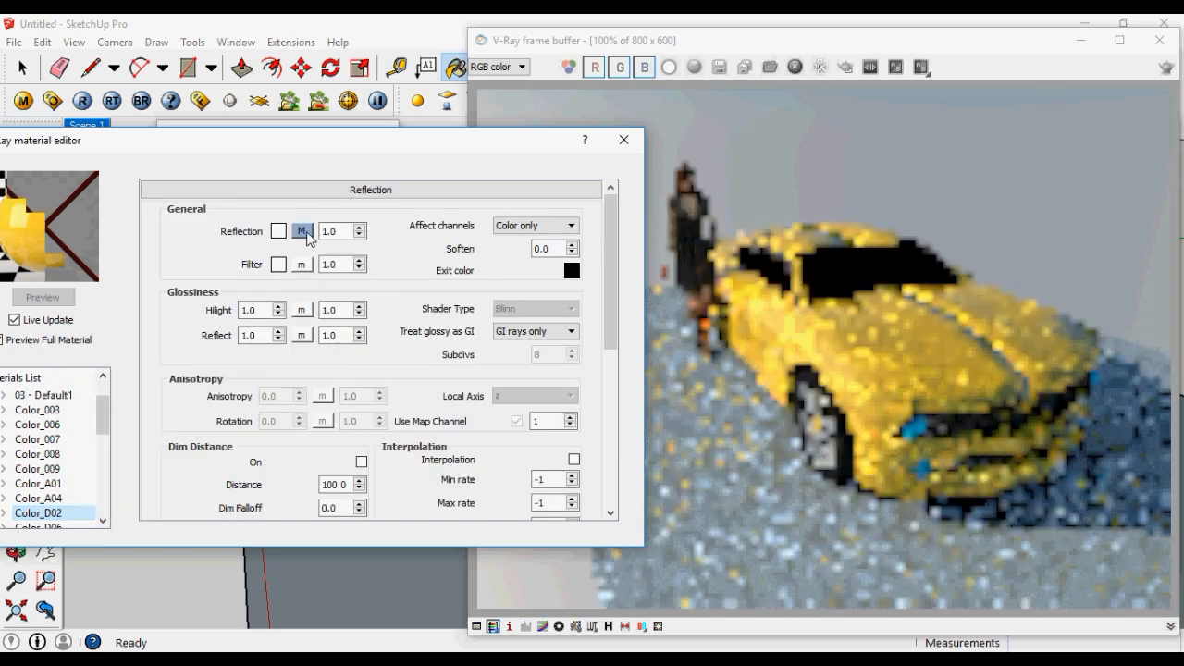
pyautogui.click(305, 233)
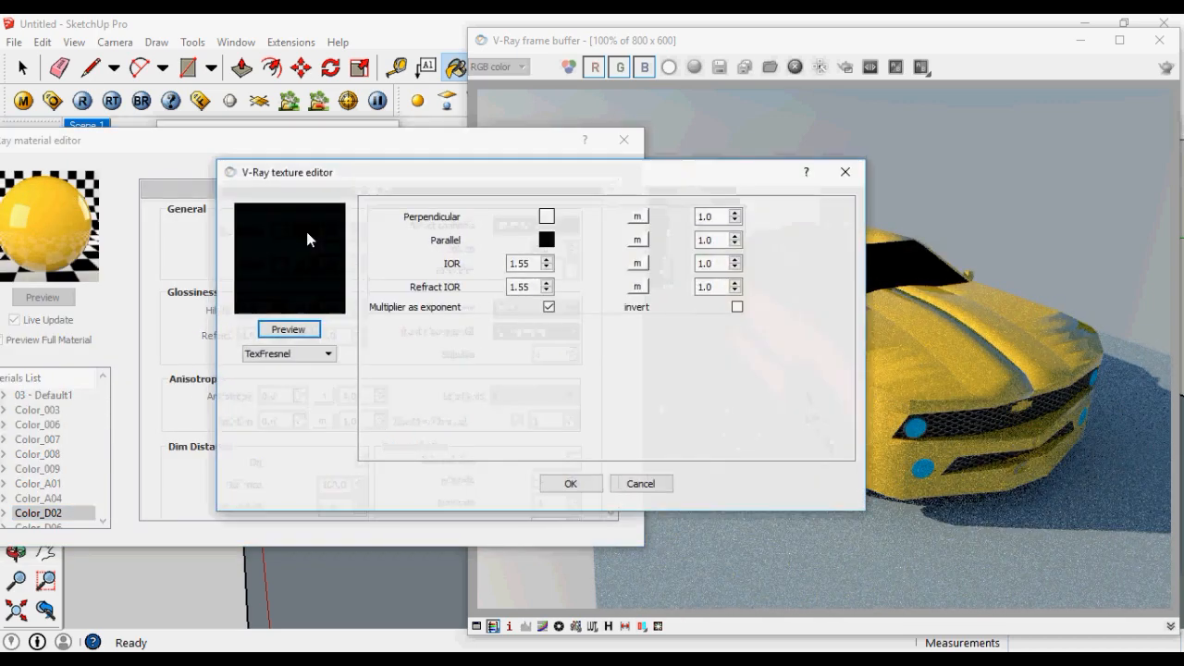
pyautogui.click(315, 352)
pyautogui.click(306, 414)
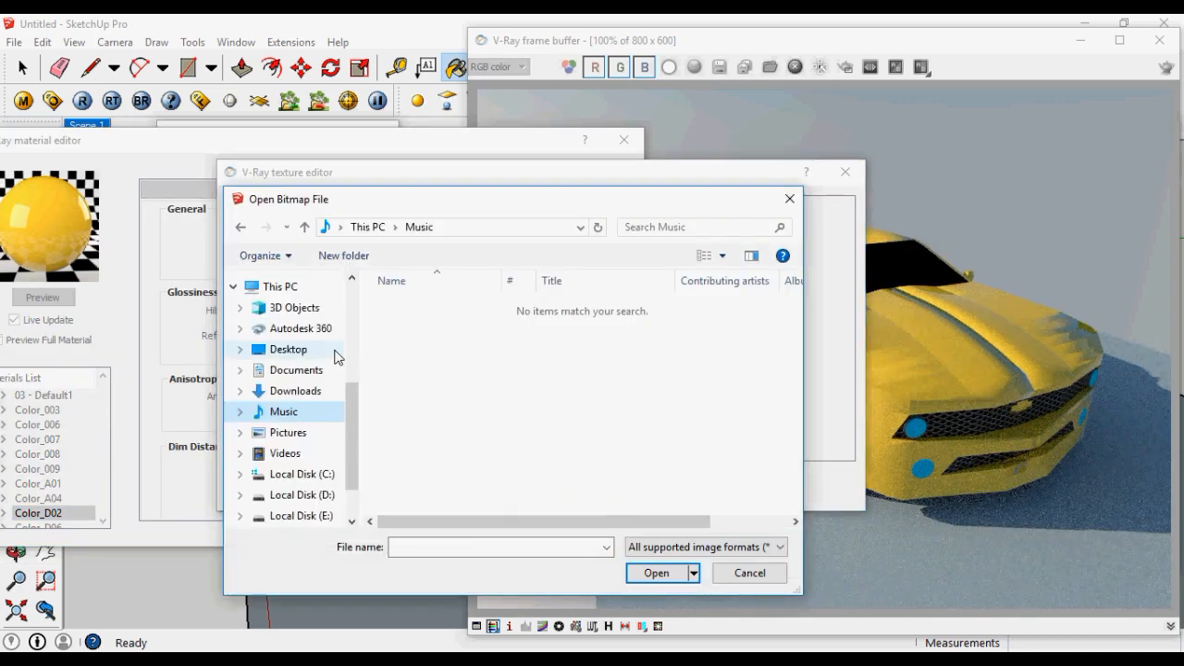
# Step: Load the Dhaka, Bangladesh sky image from Downloads as the car body's reflection bitmap, preview it and apply it
pyautogui.click(295, 390)
pyautogui.scroll(-3, 547, 439)
pyautogui.click(624, 315)
pyautogui.click(656, 573)
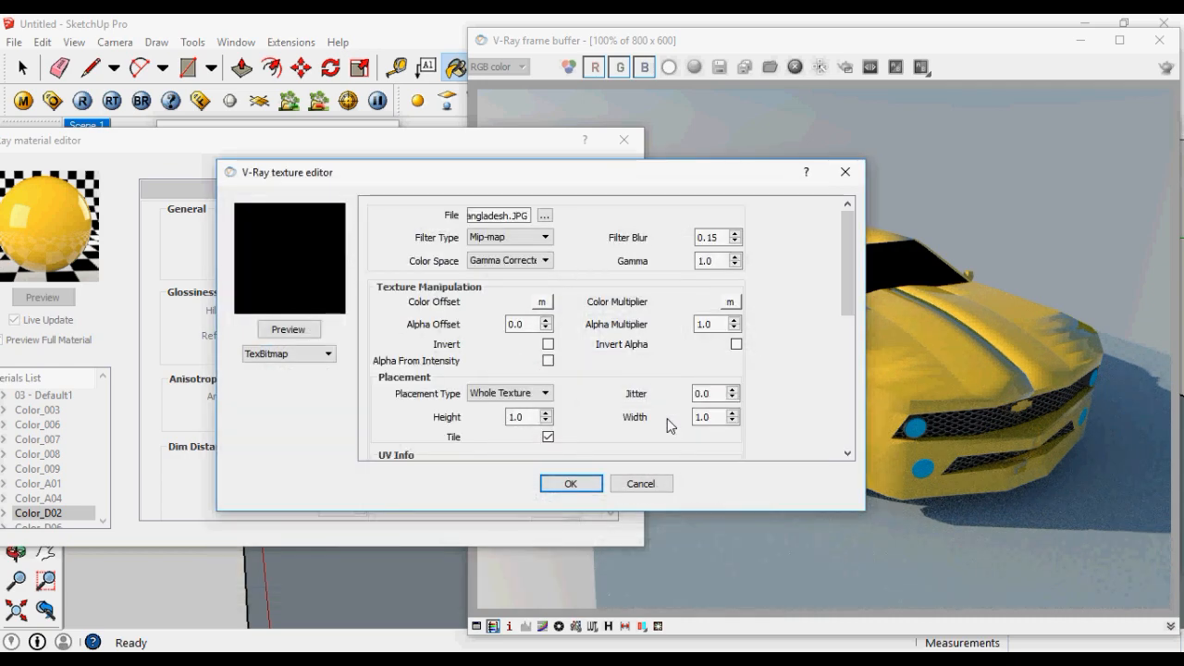
pyautogui.click(294, 330)
pyautogui.click(564, 484)
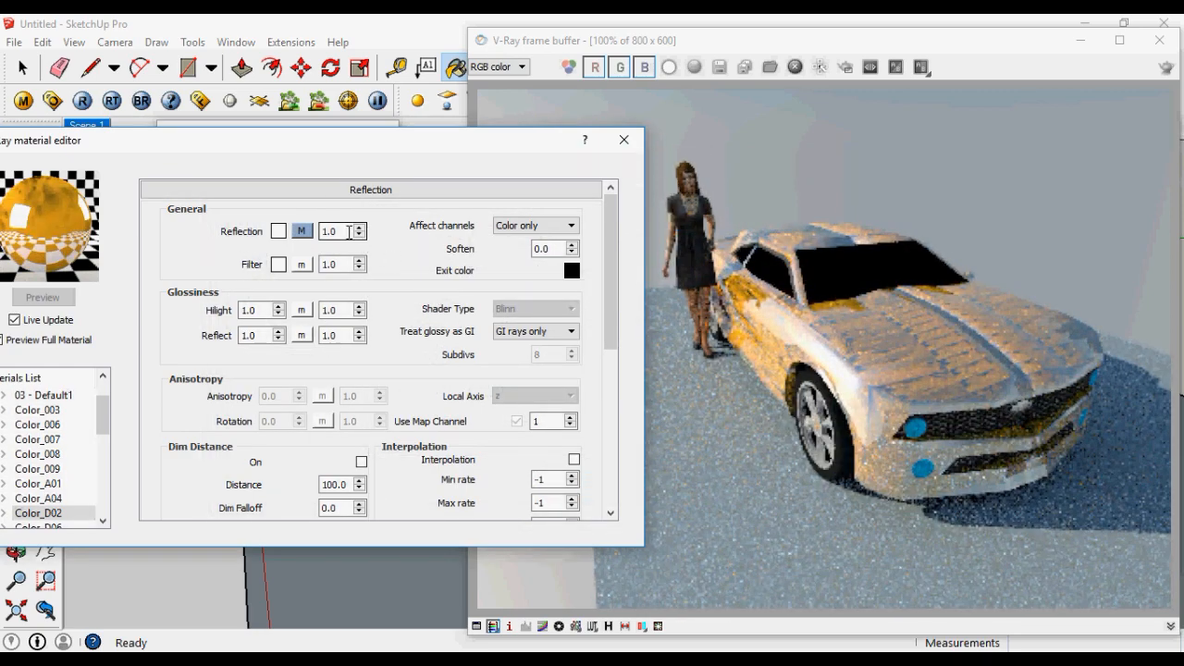
# Step: Set the Color_D02 reflection multiplier to 0.5 and close the material editor
pyautogui.write('0.5')
pyautogui.press('Return')
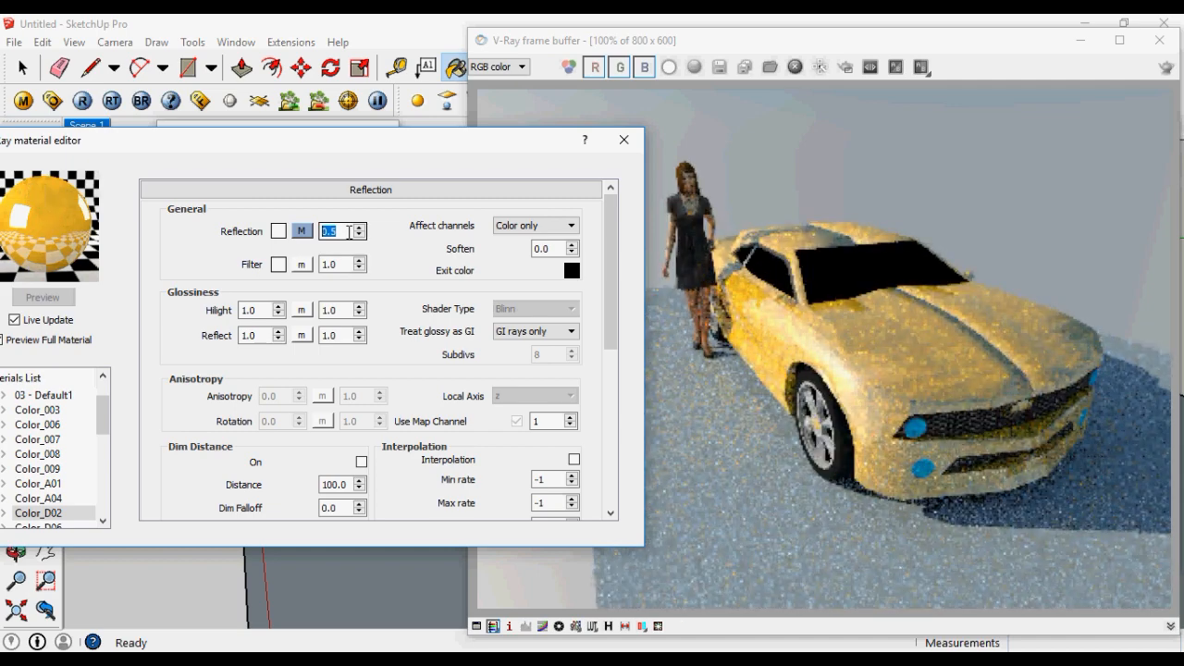
pyautogui.click(621, 142)
pyautogui.moveTo(754, 37); pyautogui.dragTo(472, 39)
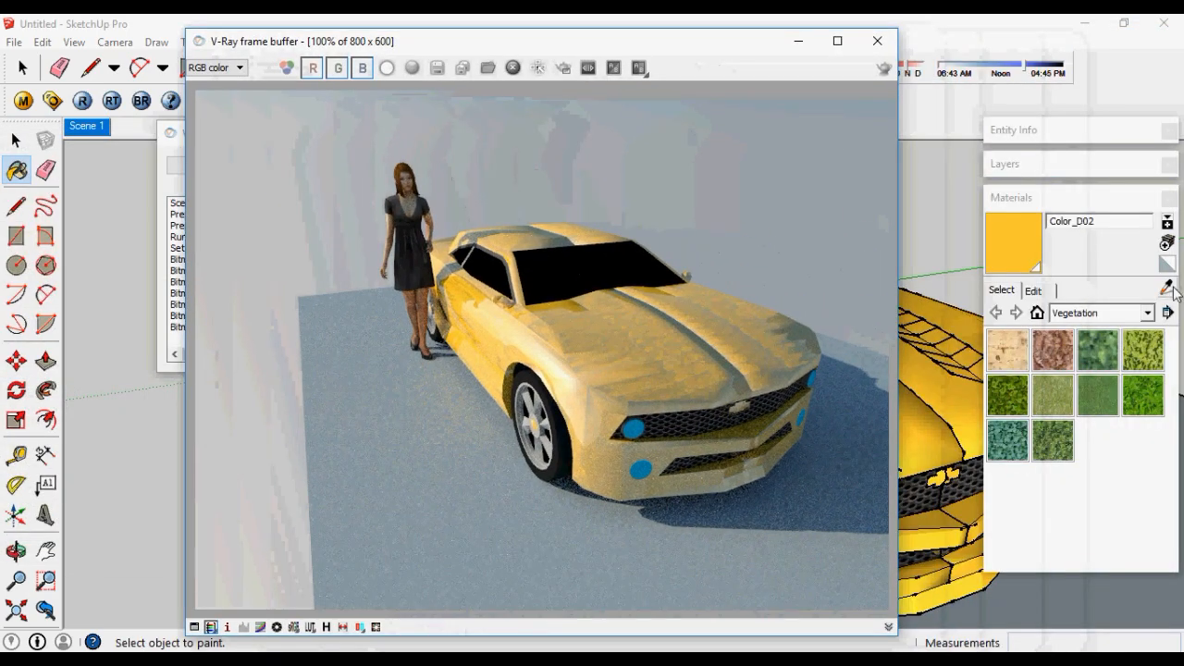
# Step: Add a reflection layer to the car windows' Color_009 material and set its reflection map type to TexBitmap
pyautogui.moveTo(731, 41); pyautogui.dragTo(998, 46)
pyautogui.rightClick(65, 474)
pyautogui.moveTo(158, 479)
pyautogui.click(311, 499)
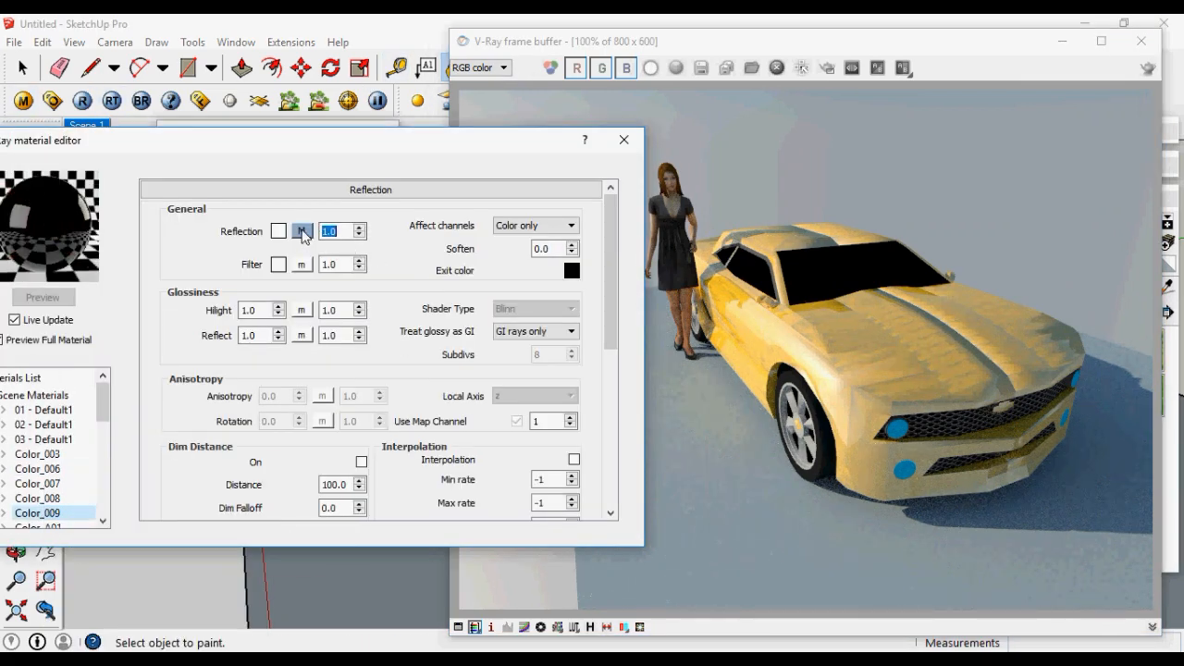
pyautogui.click(305, 232)
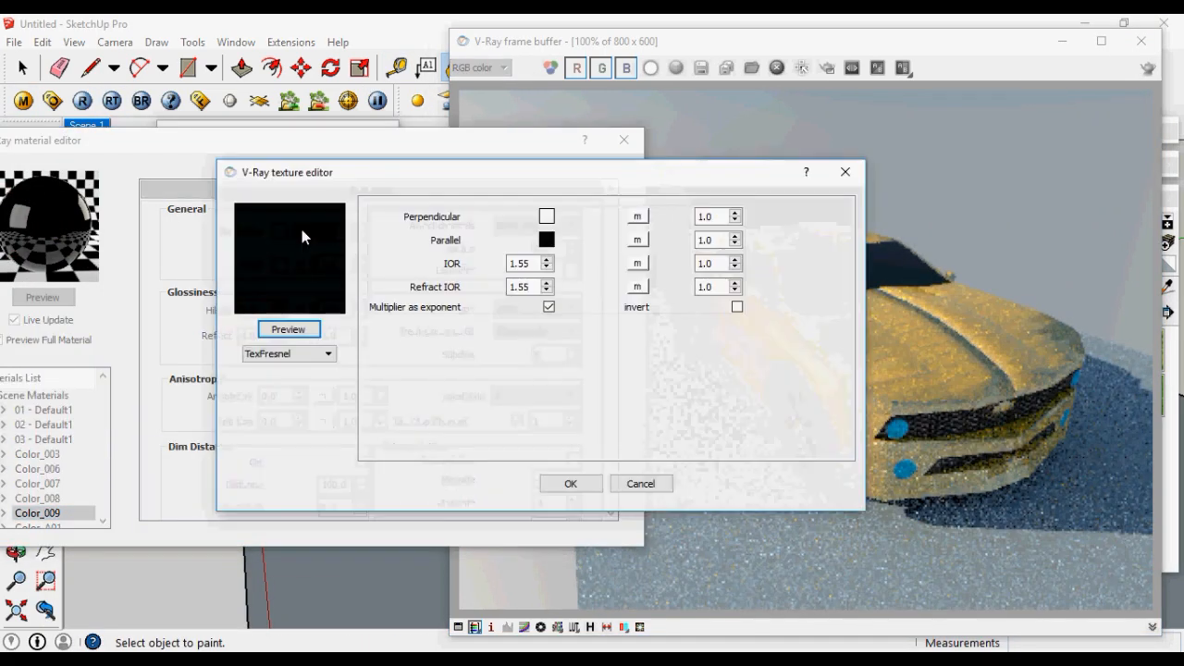
pyautogui.click(328, 353)
pyautogui.click(296, 417)
# Step: Apply the Dhaka, Bangladesh sky image as the reflection bitmap of the Color_009 window material
pyautogui.scroll(-5, 638, 444)
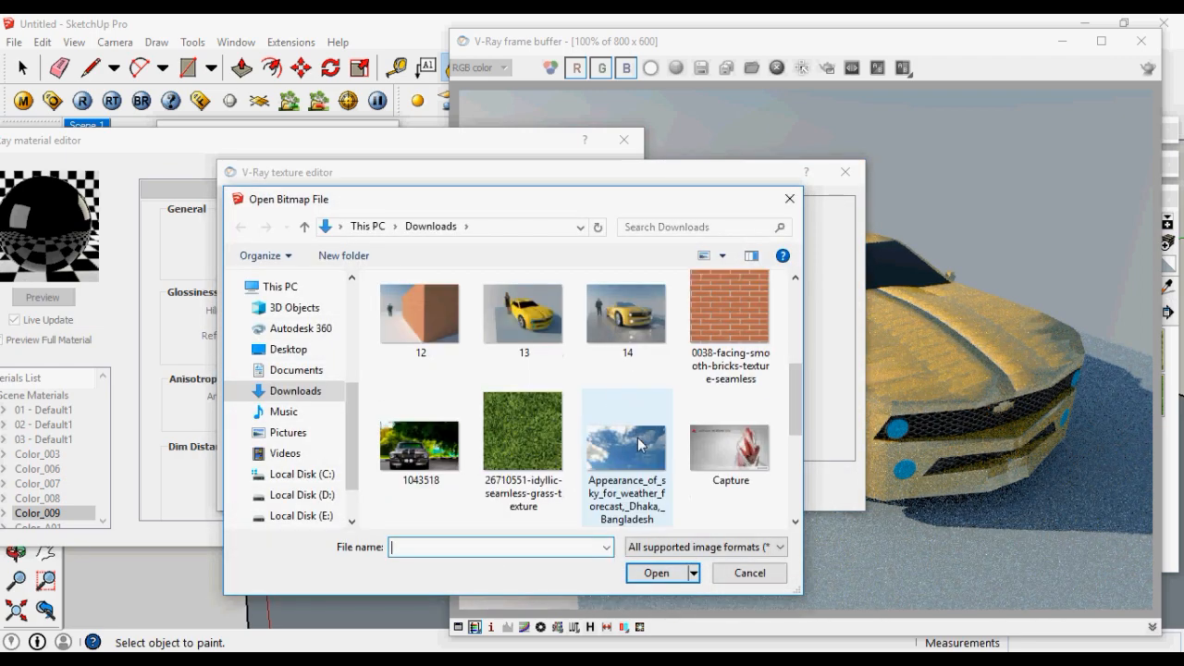
pyautogui.doubleClick(639, 444)
pyautogui.click(315, 331)
pyautogui.click(571, 484)
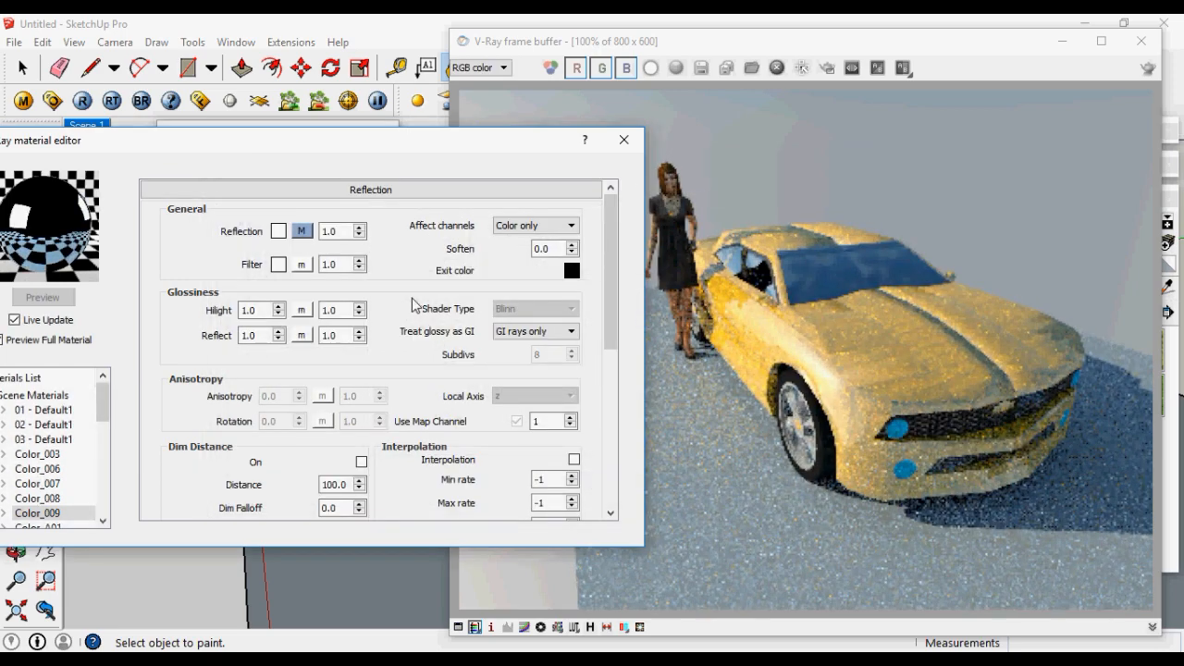
# Step: Set the Color_009 reflection multiplier to 1.0 and close the material editor
pyautogui.click(379, 191)
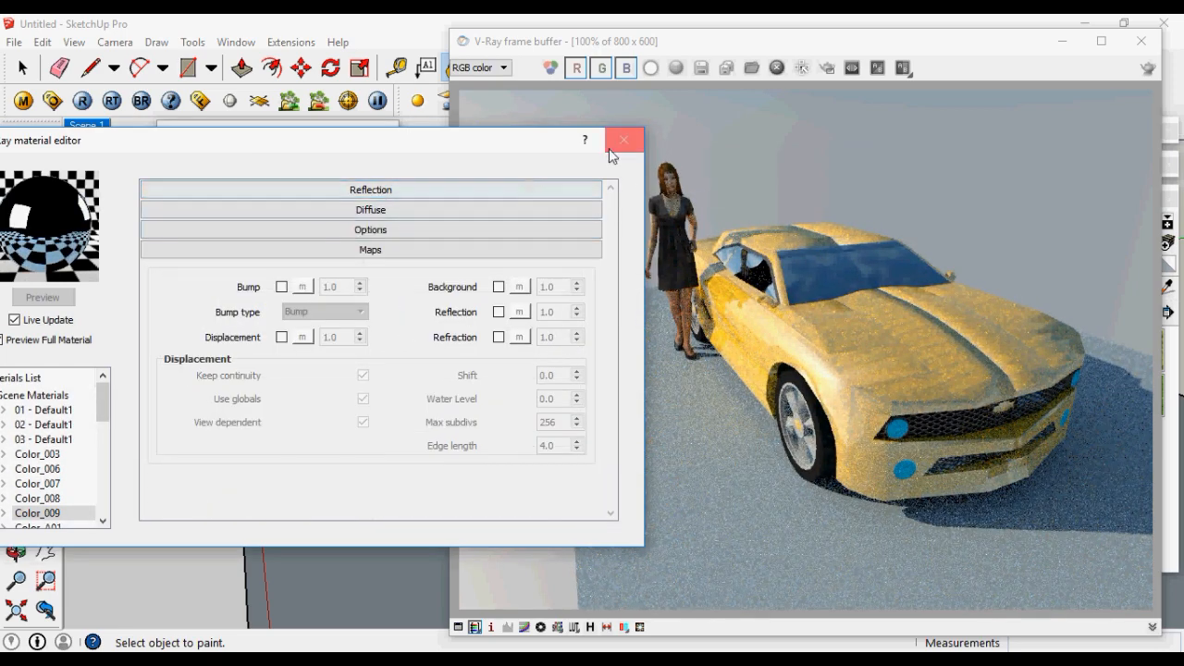
pyautogui.click(365, 189)
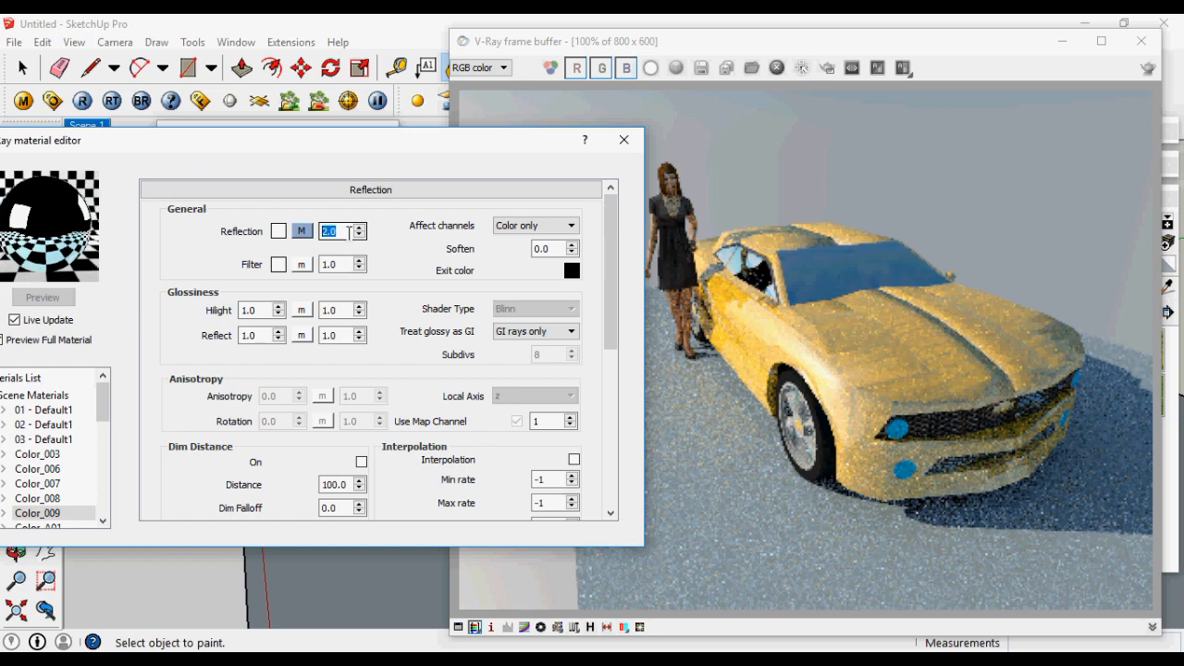
pyautogui.write('1')
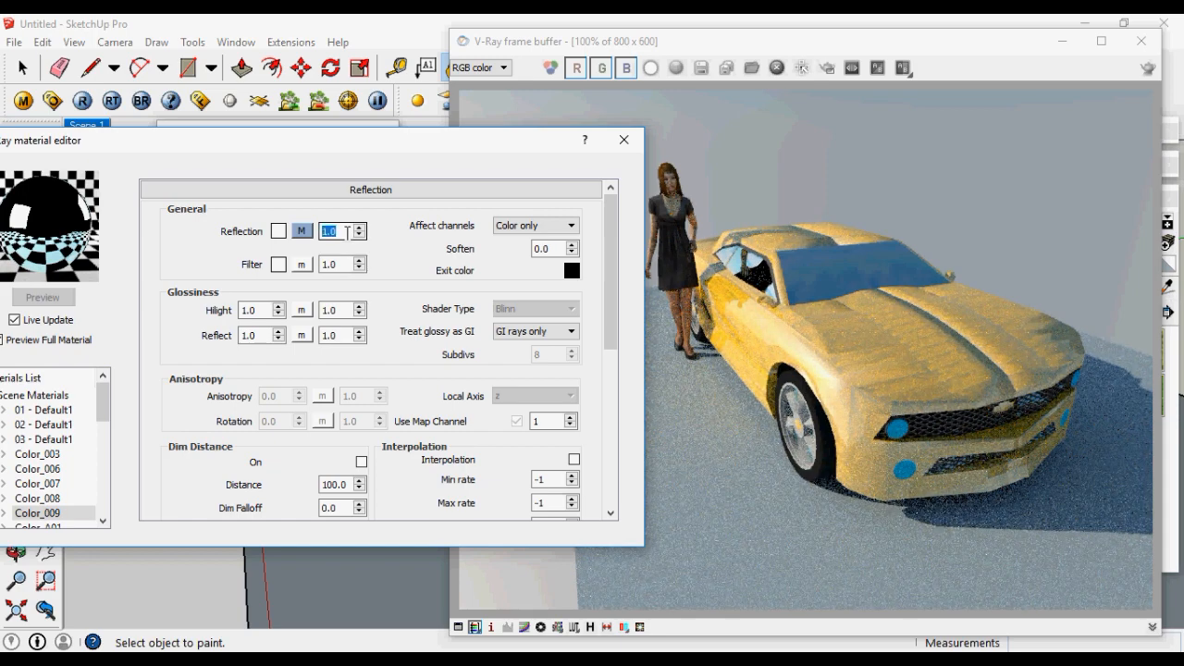
pyautogui.click(625, 141)
# Step: Add a reflection layer to the Color_003 material with a multiplier of 50.0 and close the material editor
pyautogui.moveTo(962, 71)
pyautogui.mouseDown()
pyautogui.moveTo(645, 105)
pyautogui.moveTo(322, 164)
pyautogui.mouseUp()
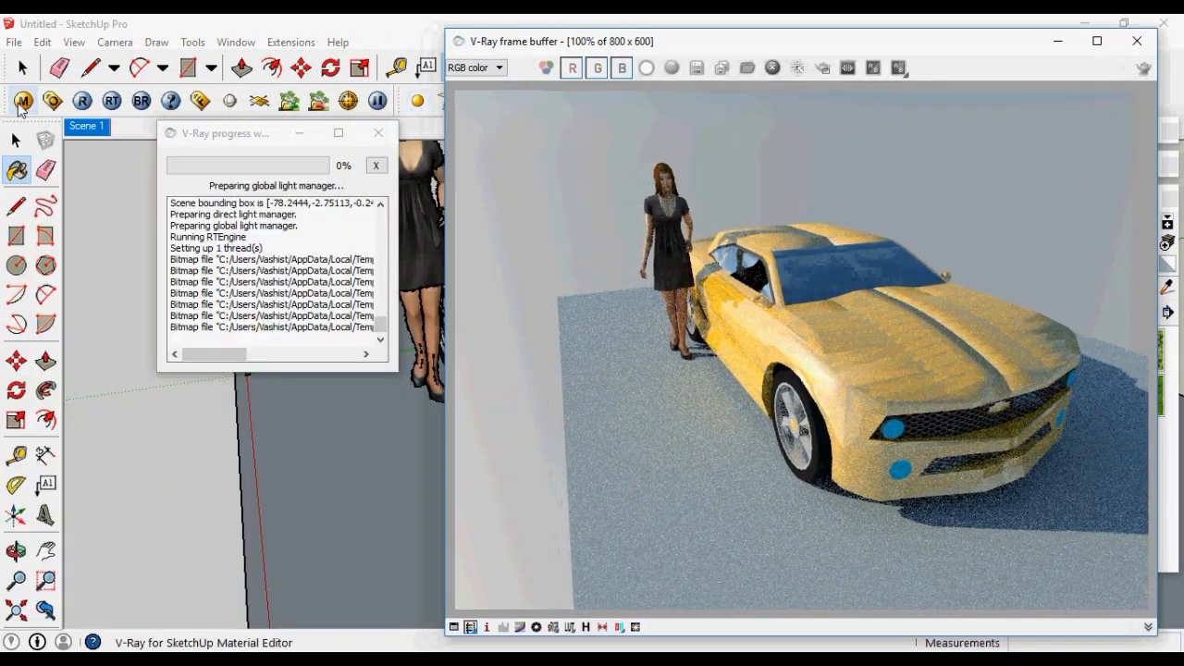
pyautogui.click(23, 100)
pyautogui.rightClick(69, 454)
pyautogui.click(361, 430)
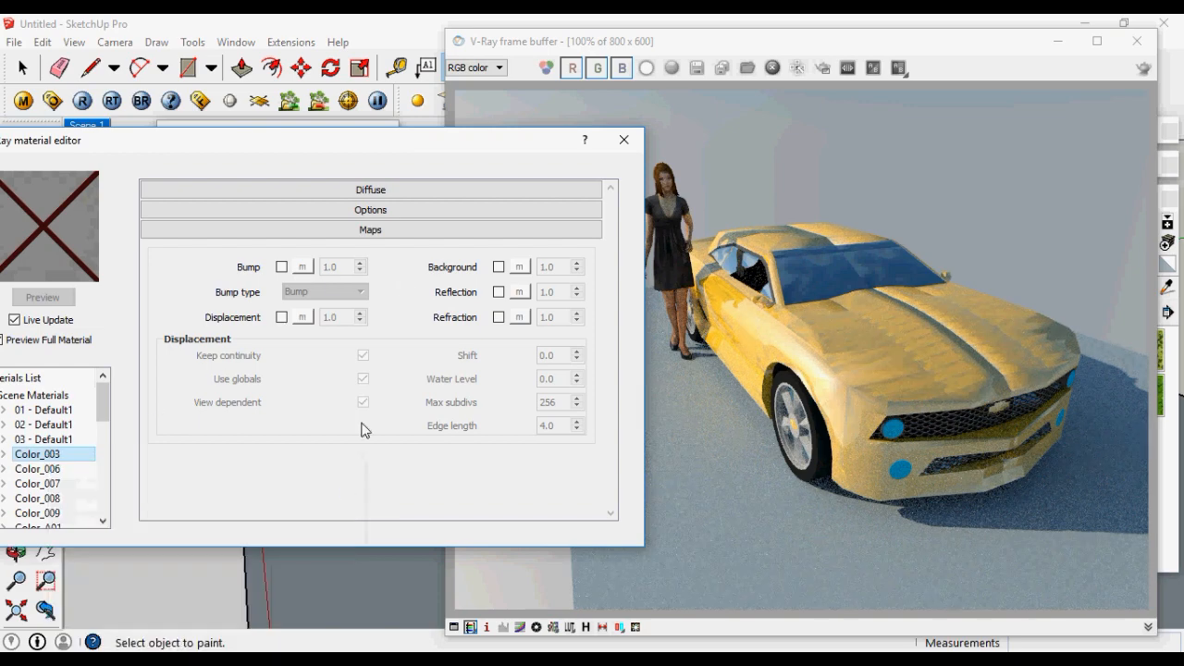
pyautogui.moveTo(341, 150); pyautogui.dragTo(383, 140)
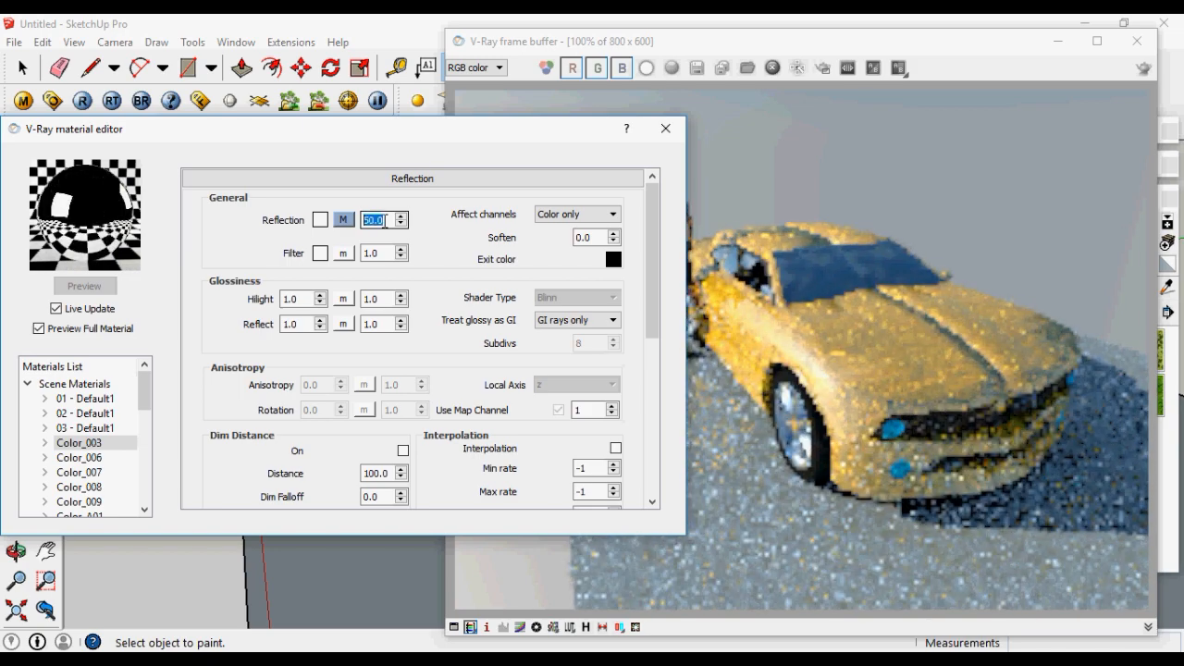
pyautogui.click(662, 130)
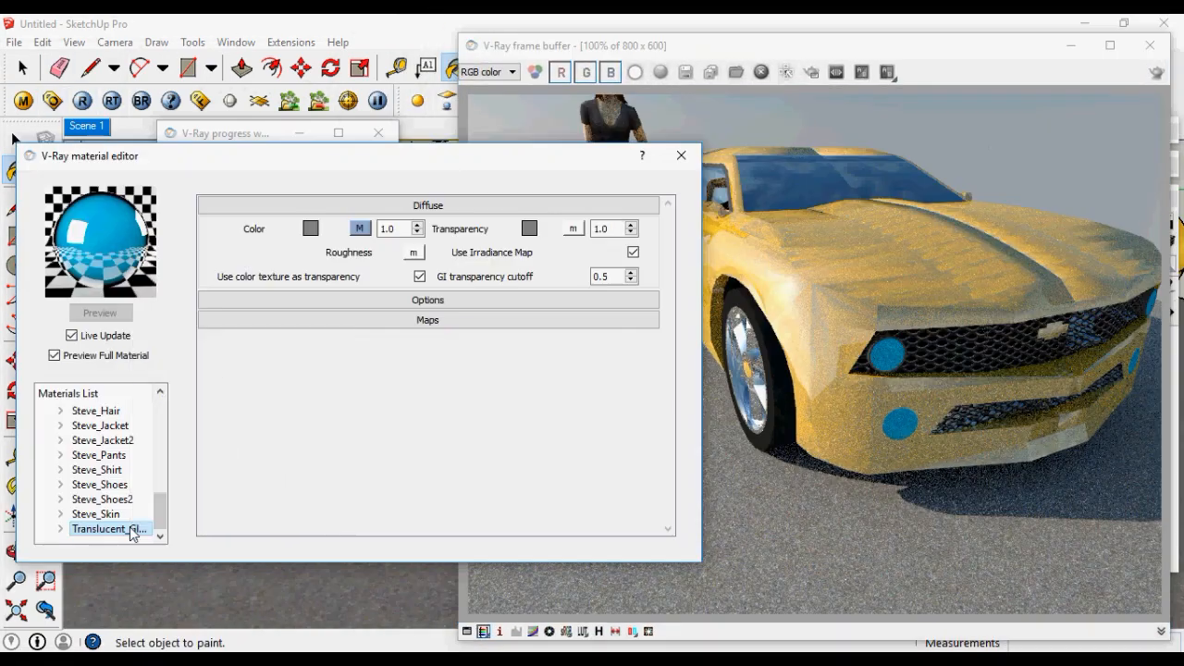
# Step: Add an emissive layer to the headlights' Translucent_Glass material
pyautogui.rightClick(129, 526)
pyautogui.moveTo(278, 342)
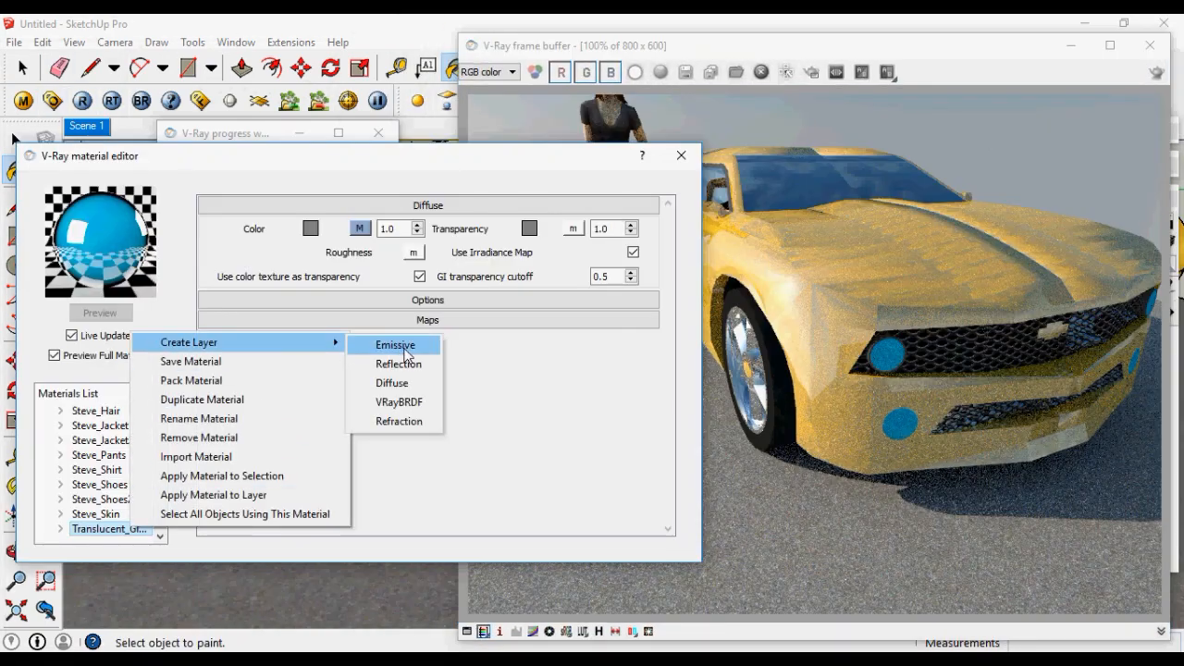
pyautogui.click(406, 346)
# Step: Set the emissive color map of the Translucent_Glass material to TexBitmap, load an image file for it and accept the texture
pyautogui.click(478, 228)
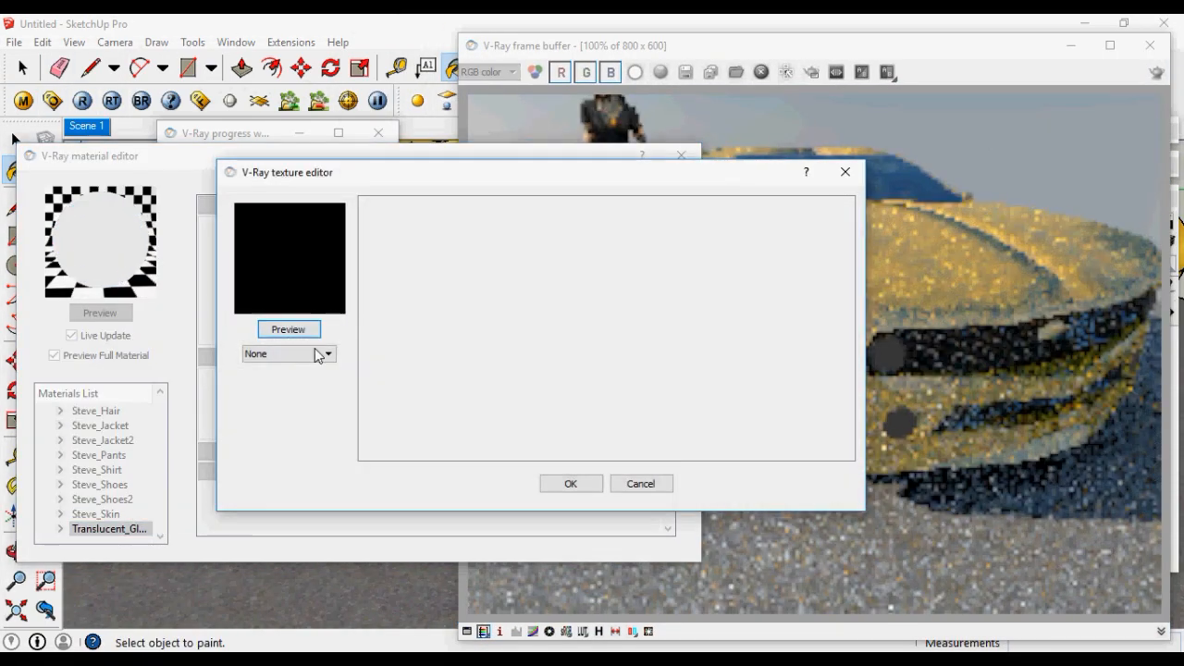
pyautogui.click(315, 354)
pyautogui.scroll(-1, 288, 452)
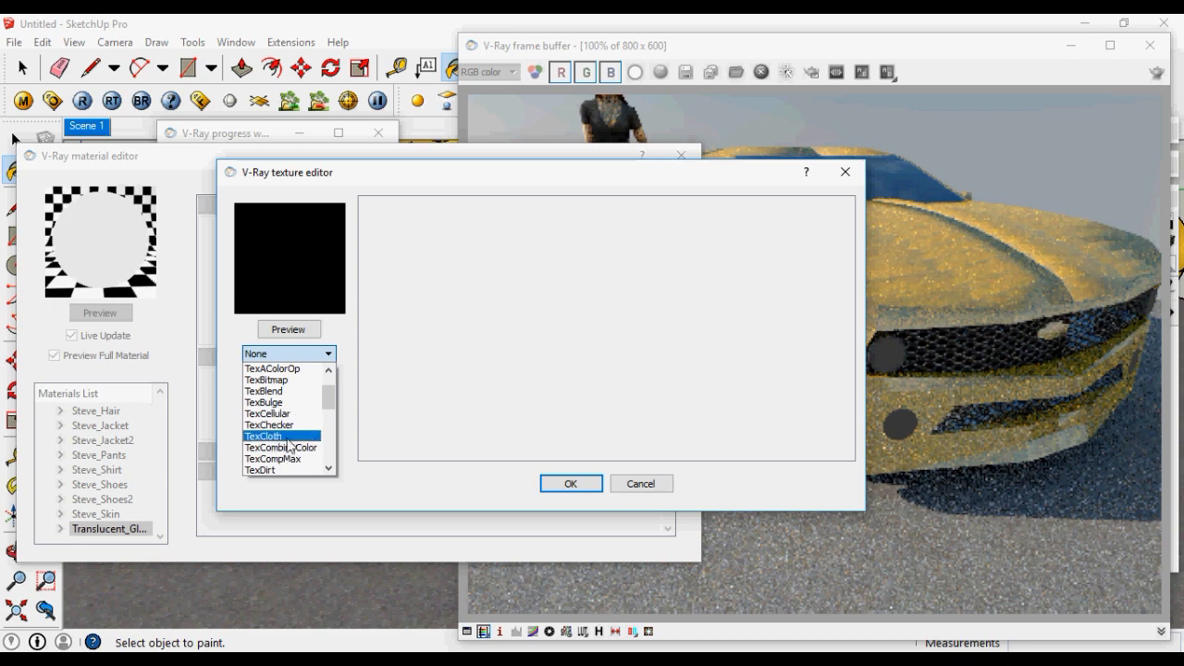
pyautogui.scroll(1, 288, 442)
pyautogui.click(273, 380)
pyautogui.click(468, 212)
pyautogui.click(511, 331)
pyautogui.click(617, 475)
pyautogui.click(569, 484)
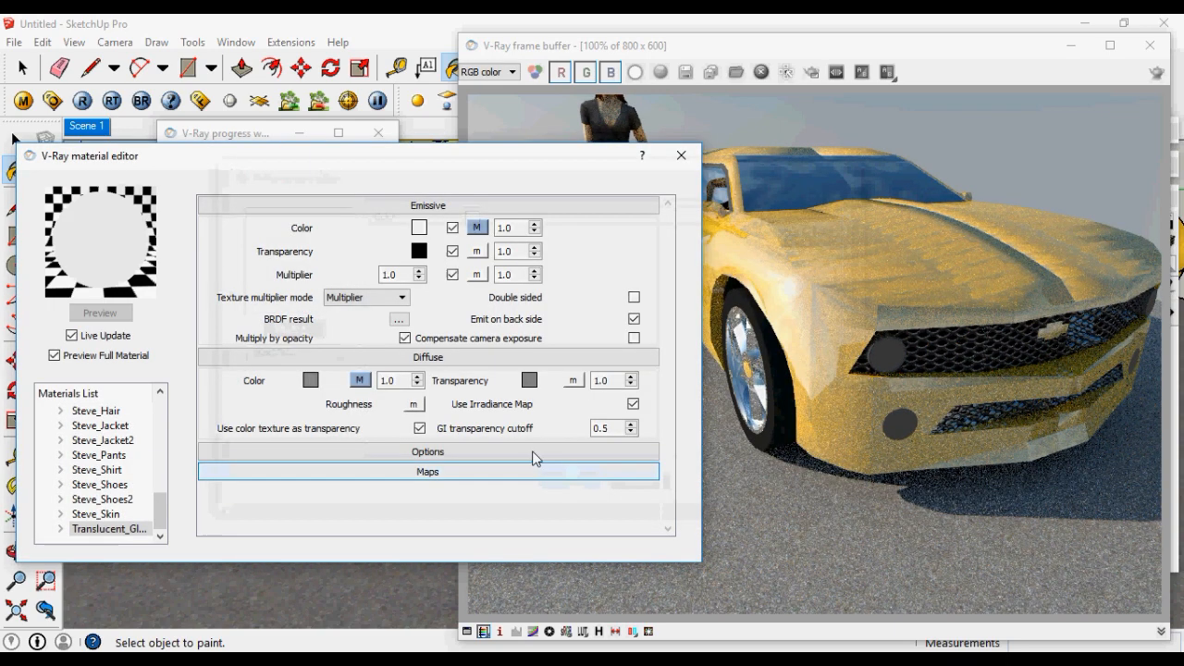
# Step: Try an emissive multiplier of 10 on the Translucent_Glass headlight material, and settle on 50
pyautogui.doubleClick(408, 275)
pyautogui.write('10')
pyautogui.press('Return')
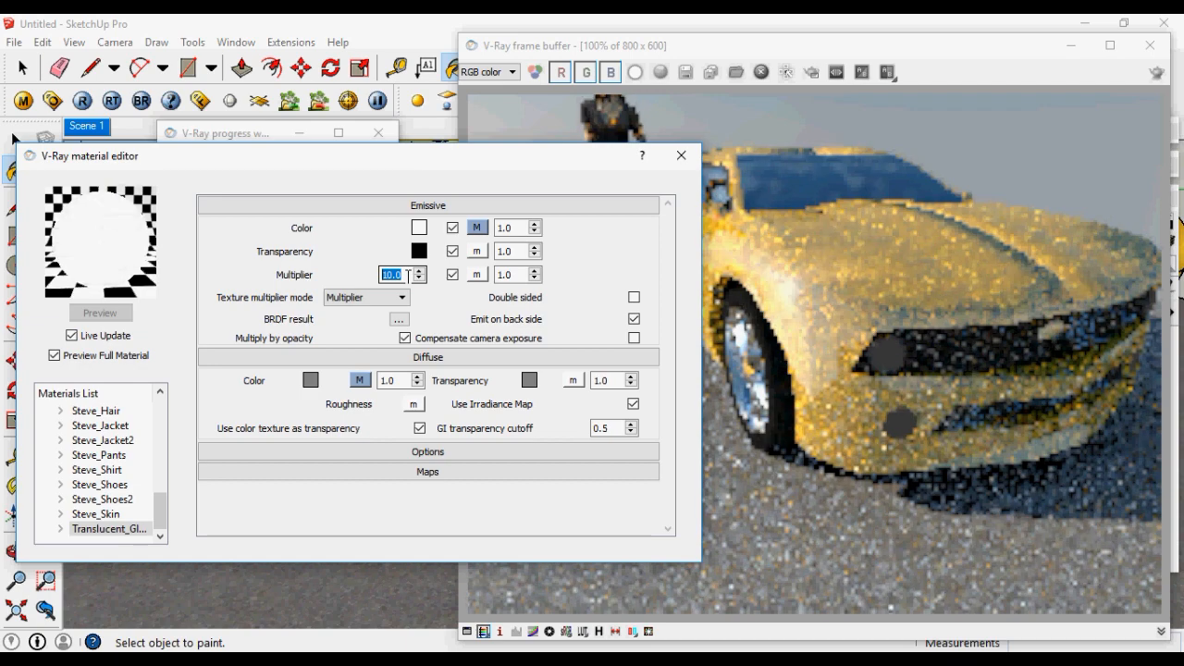
pyautogui.write('50')
pyautogui.press('Return')
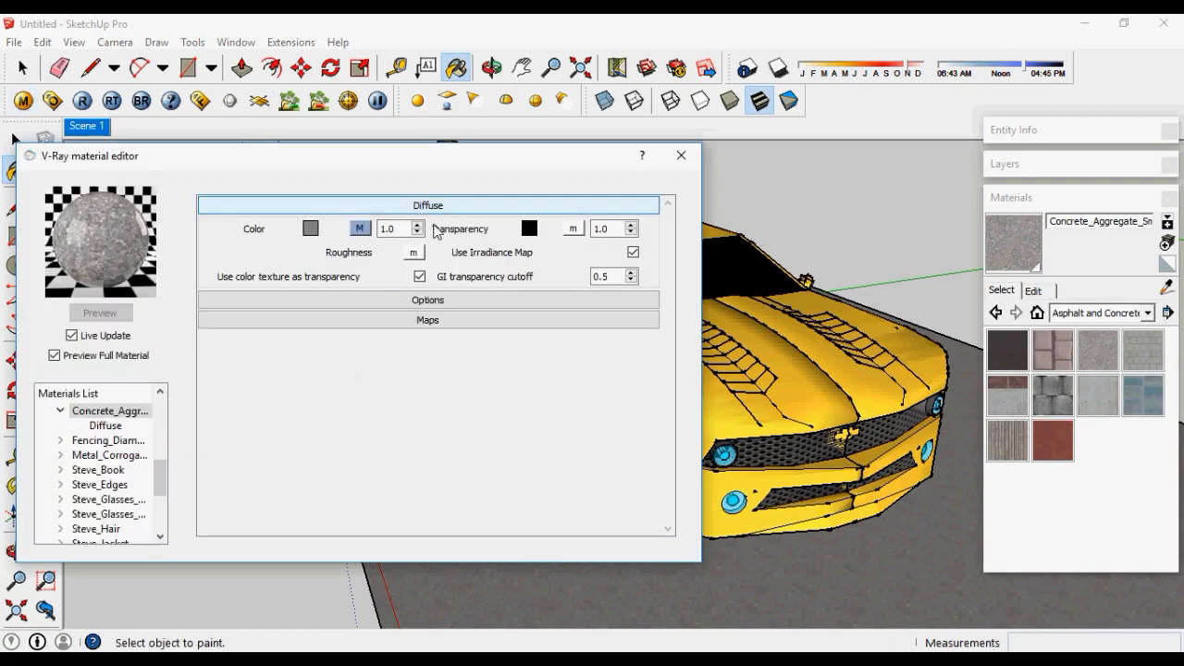
# Step: Add a reflection layer to the ground's Concrete_Aggregate material and open its reflection settings
pyautogui.rightClick(108, 416)
pyautogui.moveTo(172, 417)
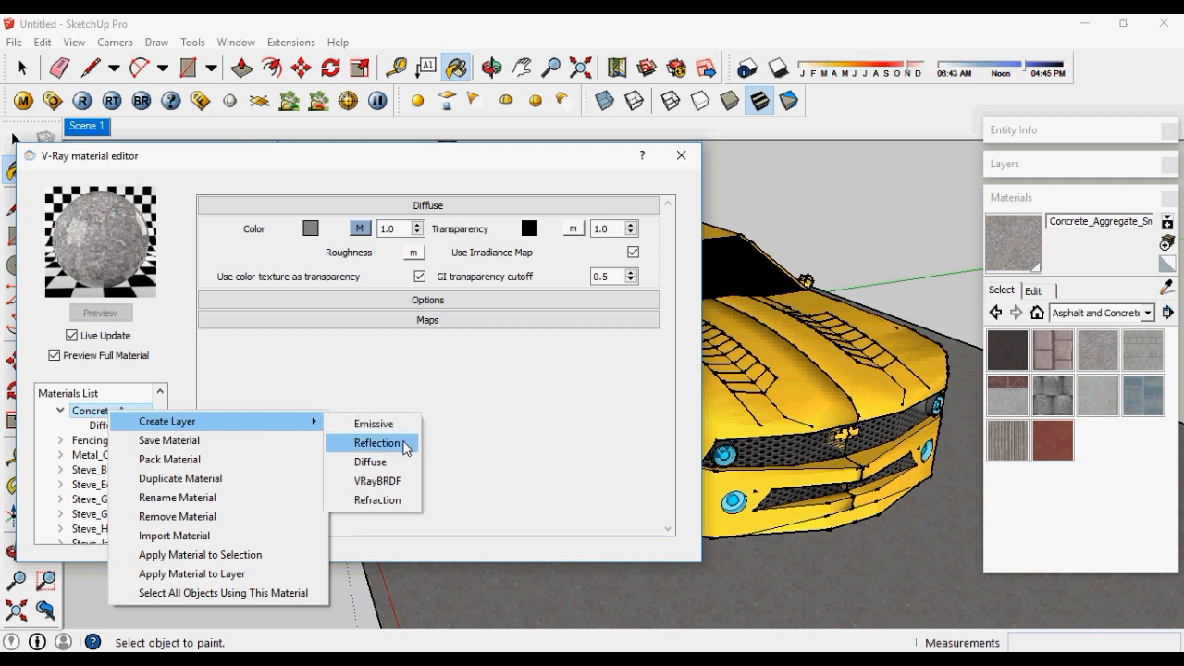
pyautogui.click(375, 445)
pyautogui.click(426, 211)
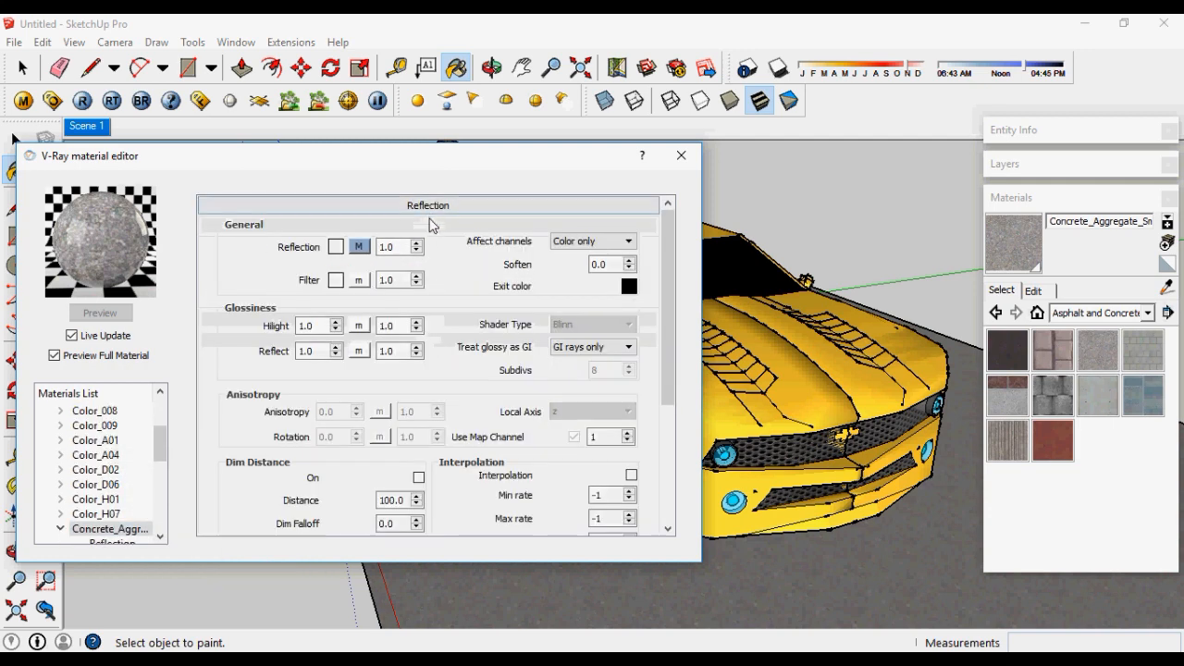
pyautogui.moveTo(348, 162); pyautogui.dragTo(338, 189)
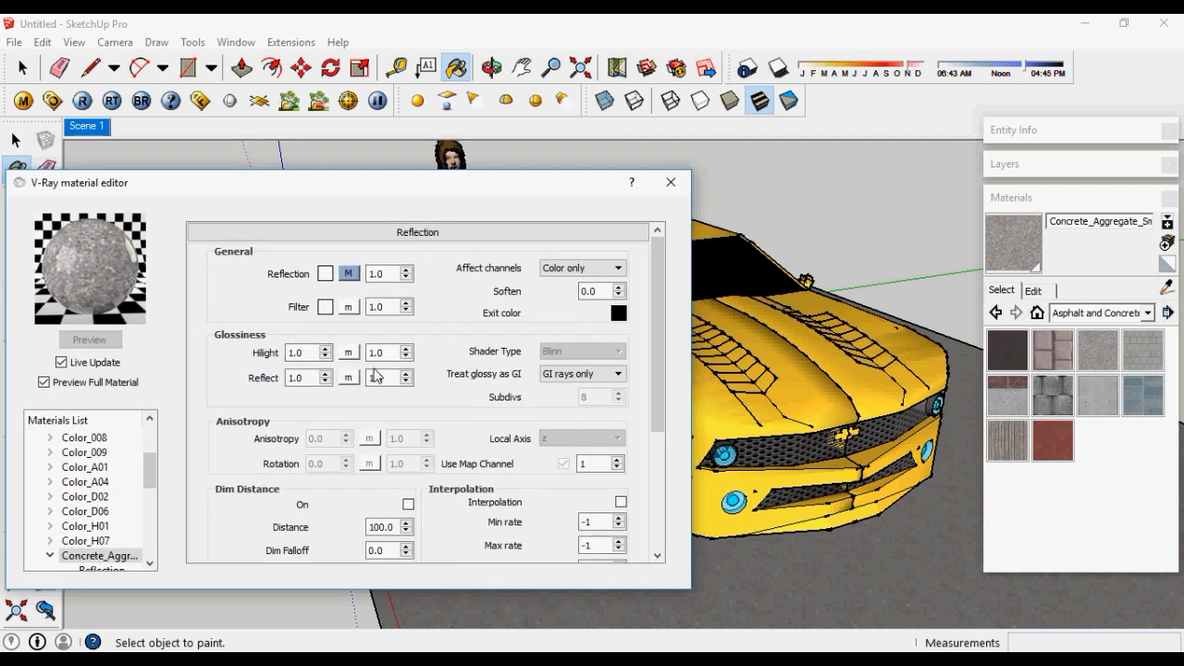
# Step: Start a V-Ray render and arrange the frame buffer and material editor so both the render and the settings can be seen
pyautogui.click(83, 101)
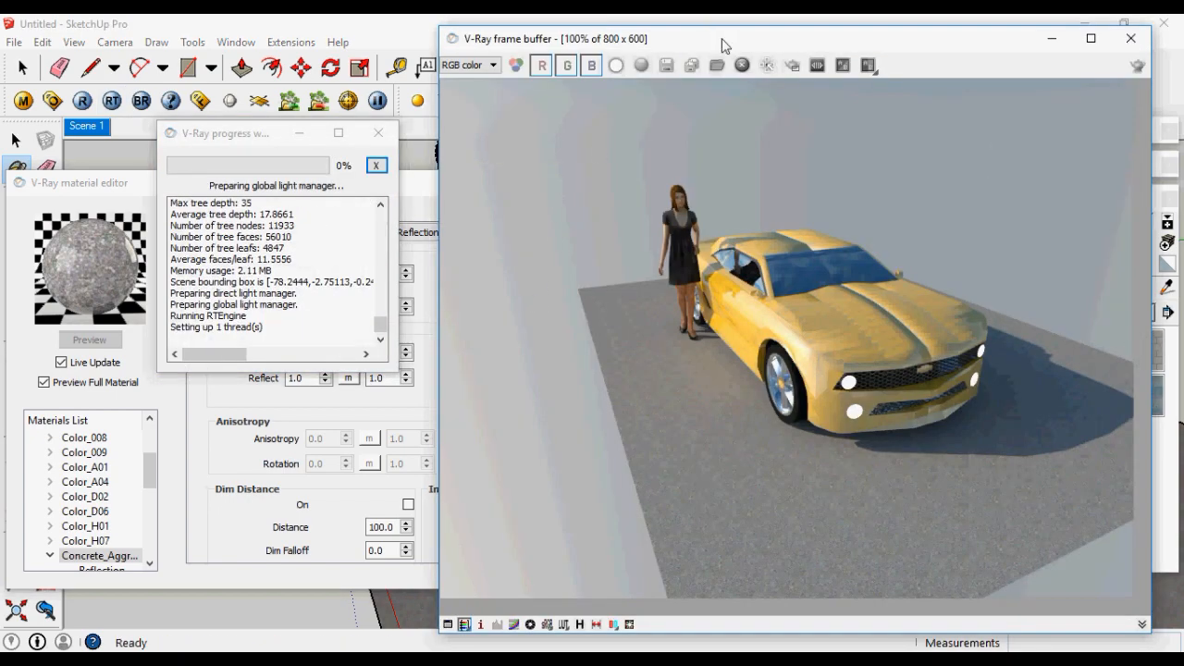
pyautogui.moveTo(725, 45); pyautogui.dragTo(745, 38)
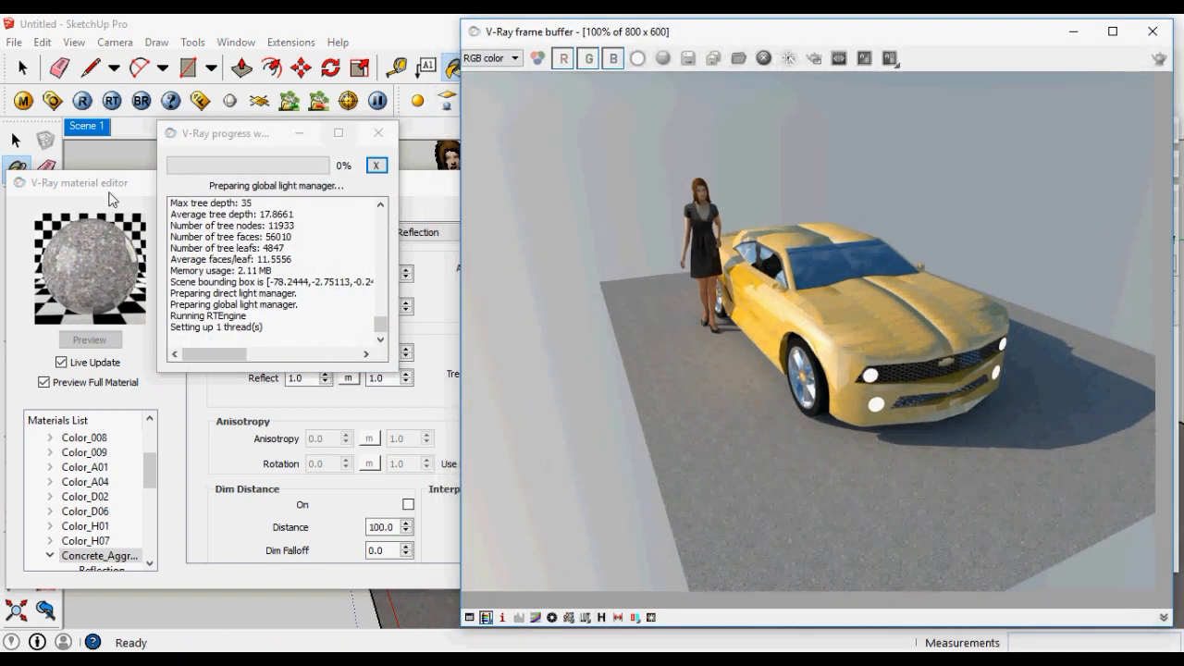
pyautogui.click(110, 185)
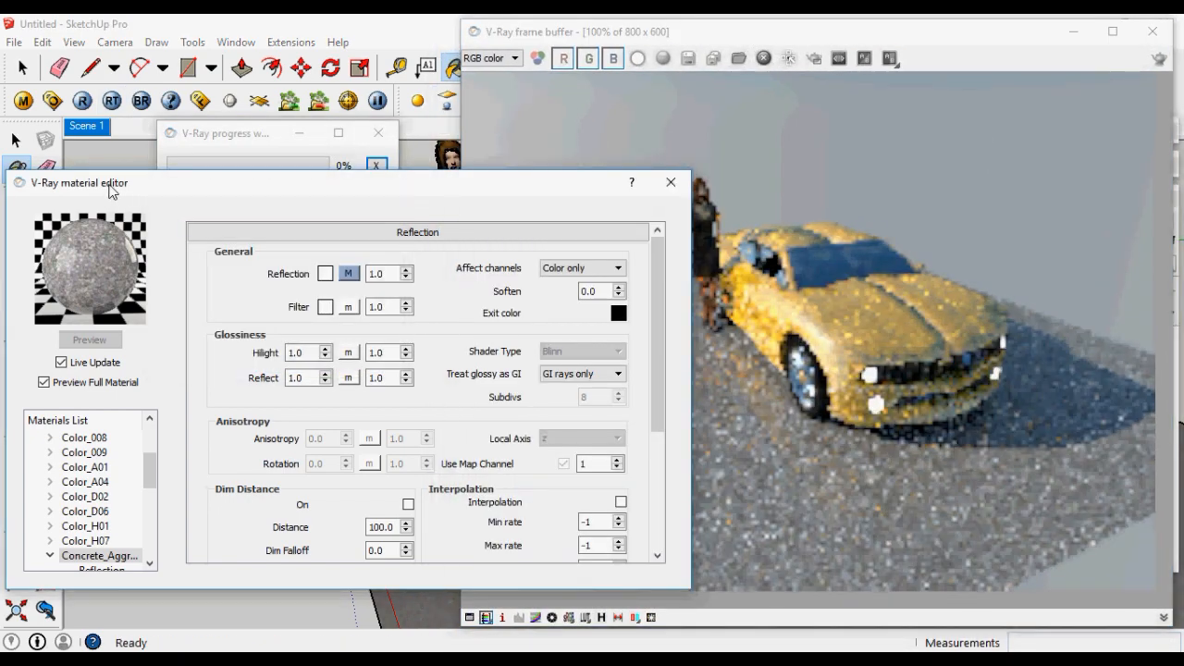
pyautogui.moveTo(109, 185); pyautogui.dragTo(91, 159)
# Step: Set the concrete ground material's reflection multiplier to 2.0 and close the material editor
pyautogui.doubleClick(381, 248)
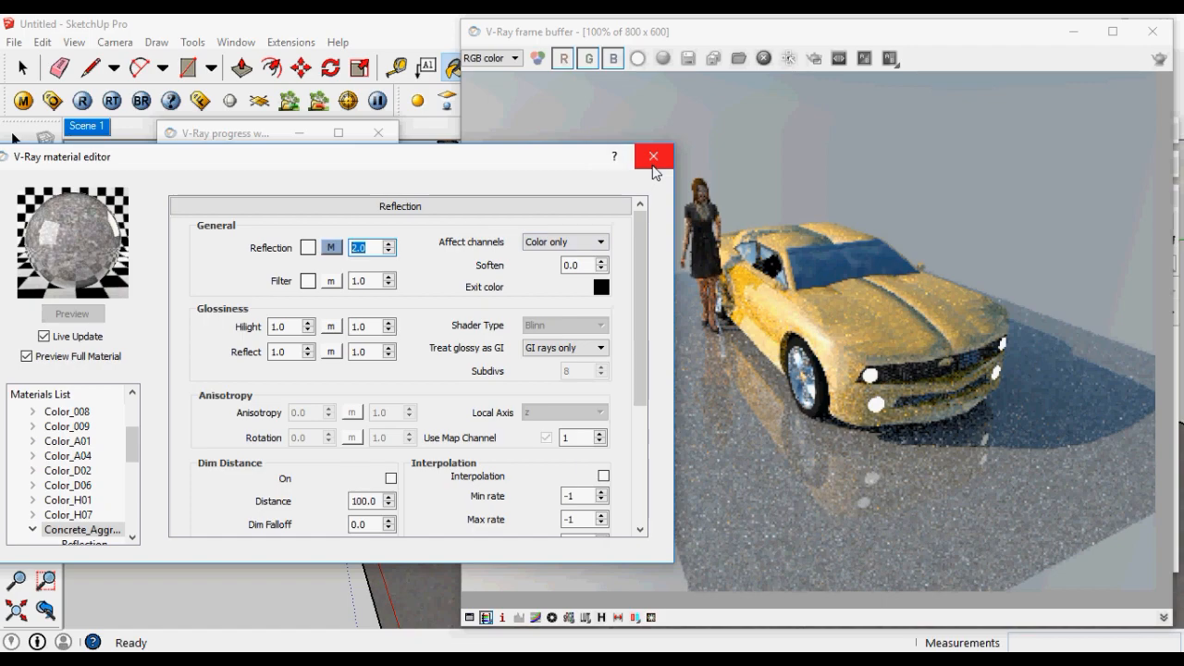
pyautogui.click(653, 165)
# Step: Close the frame buffer and render progress windows, and start a fresh V-Ray render of the scene
pyautogui.click(1153, 31)
pyautogui.click(378, 132)
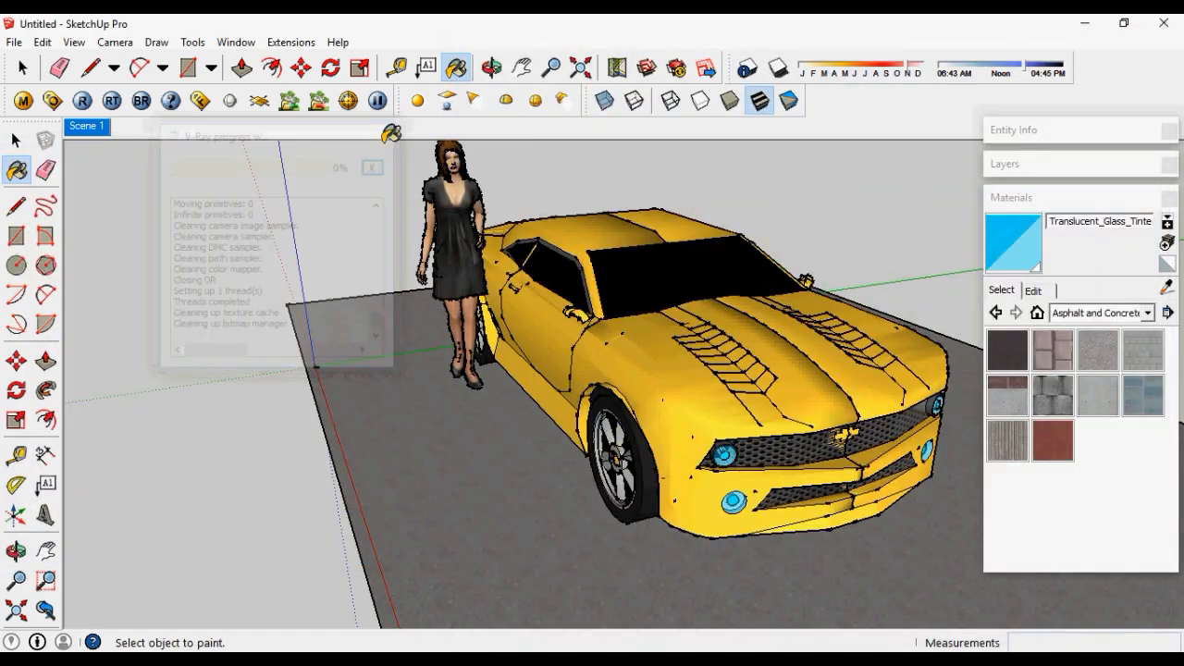
pyautogui.click(82, 104)
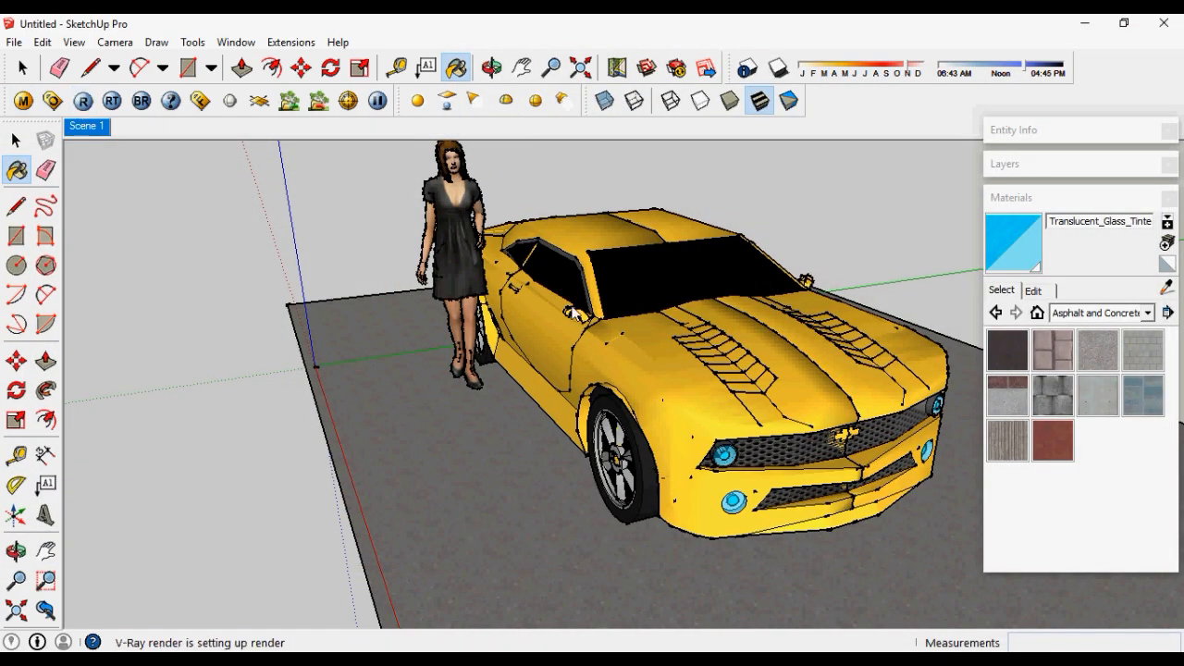